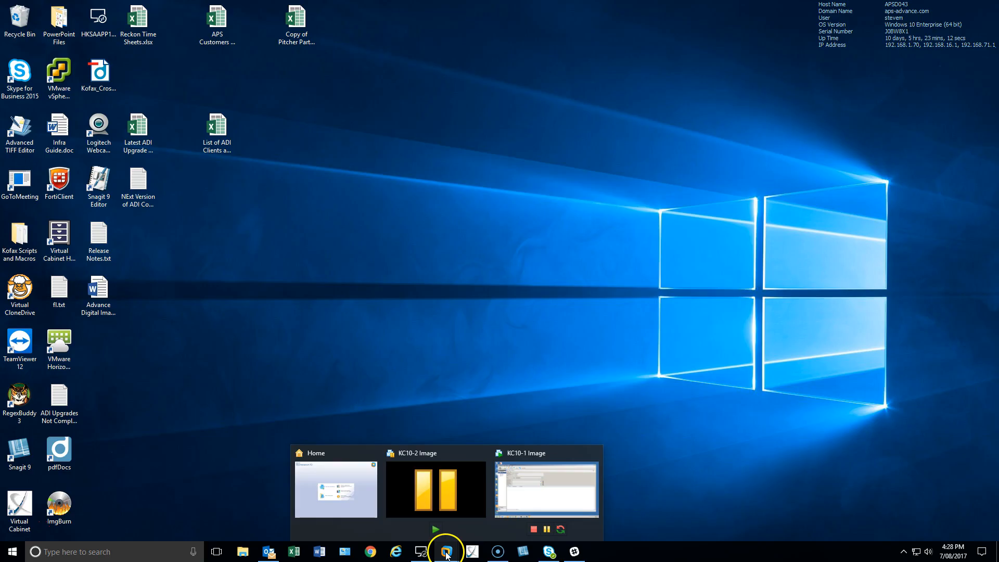
Switch to the KC10-1 Image virtual machine and filter Digital Imaging by the NOA - EFT Refund form
left_click(523, 504)
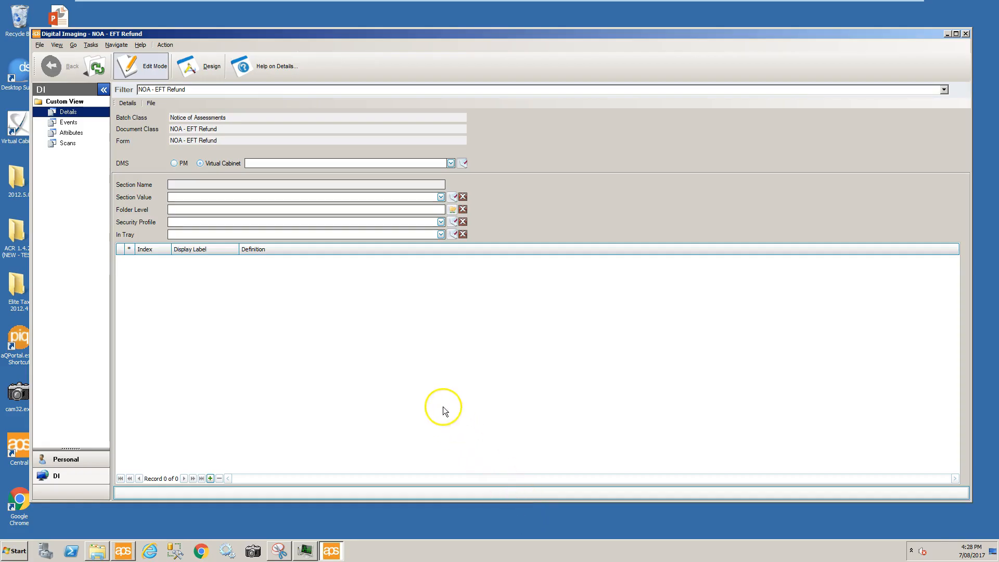
left_click(230, 89)
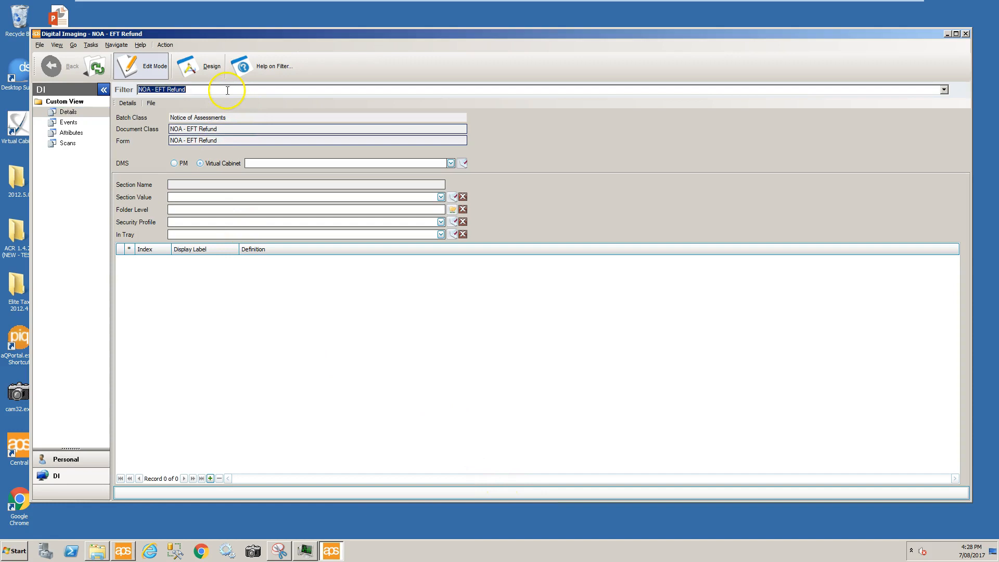
left_click(226, 89)
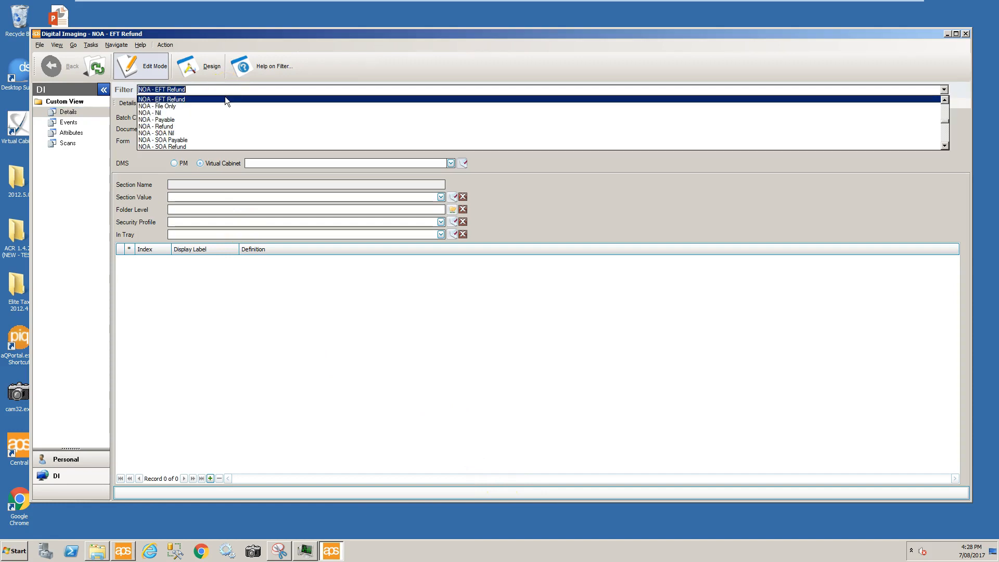
left_click(225, 99)
Set the form's DMS to Virtual Cabinet with the Clients cabinet
left_click(285, 187)
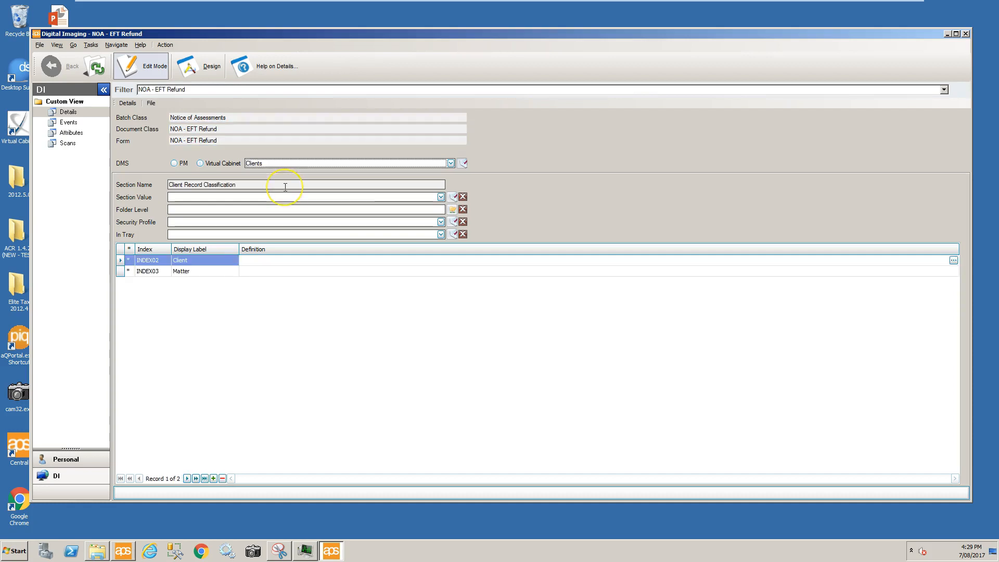
left_click(314, 294)
left_click(201, 164)
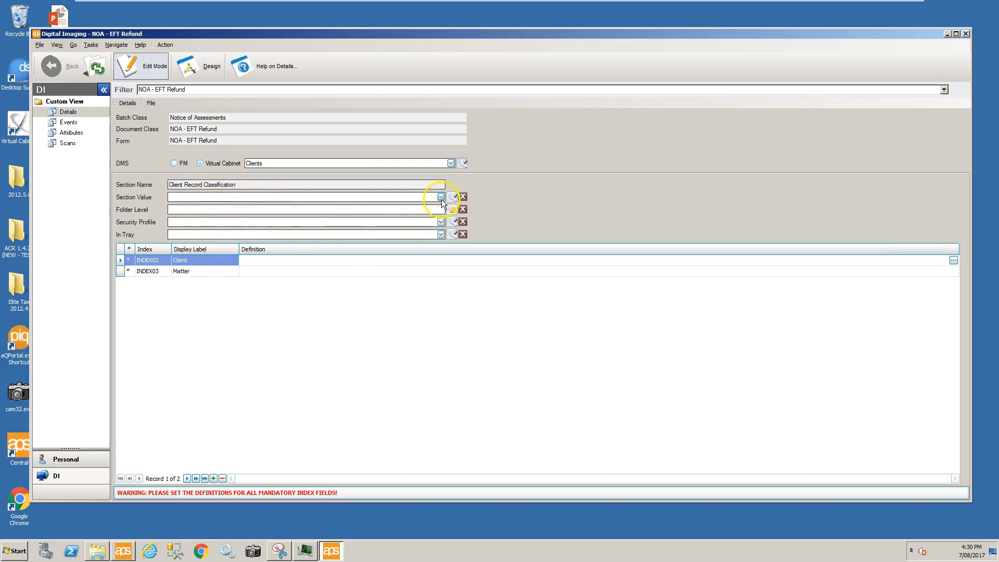
Set the Section Value to Tax - Tax Return
left_click(414, 198)
scroll(200, 251, "down", 1)
scroll(201, 250, "down", 1)
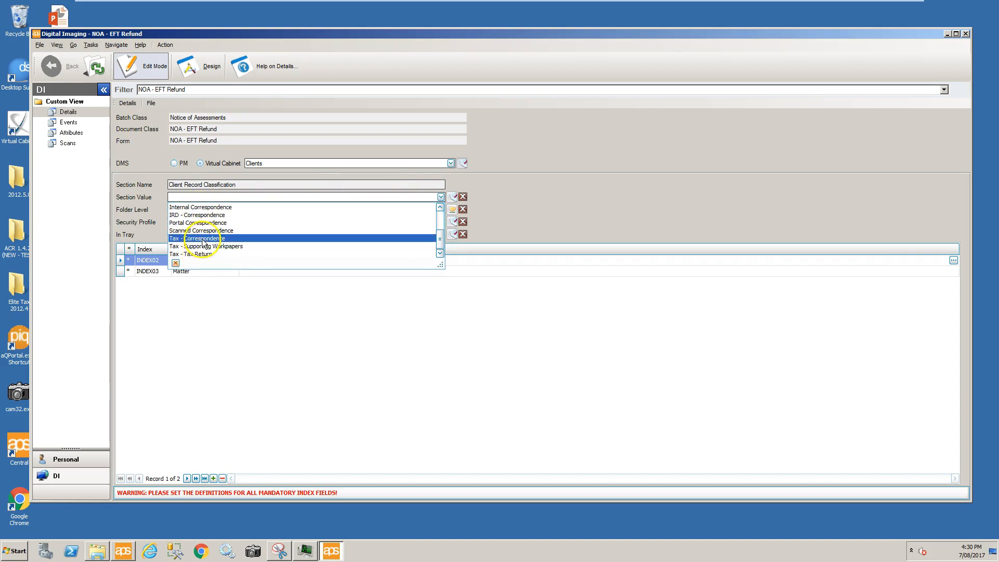
left_click(202, 253)
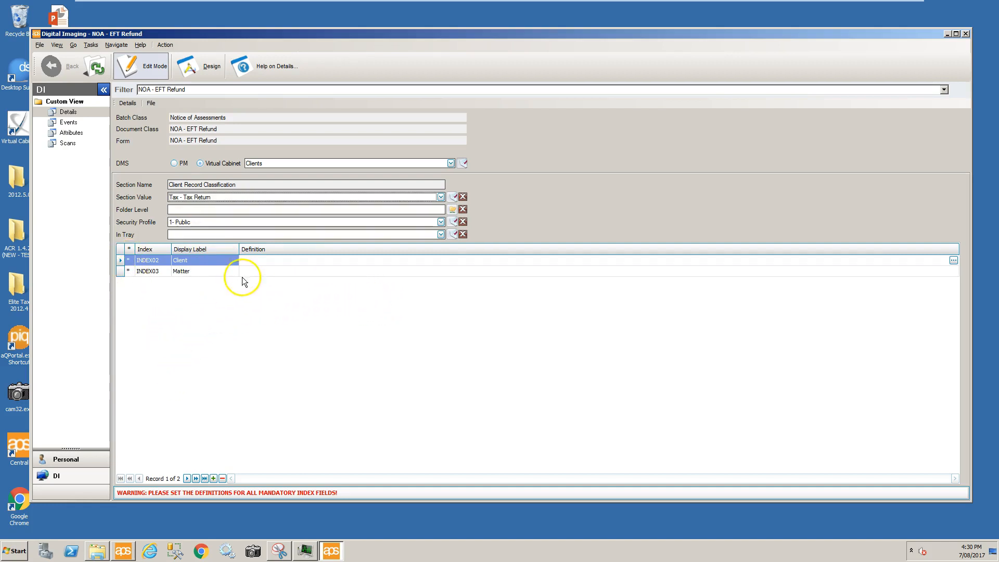
Open the expression builder for the Client index definition and add the Client ID document index field
left_click(252, 261)
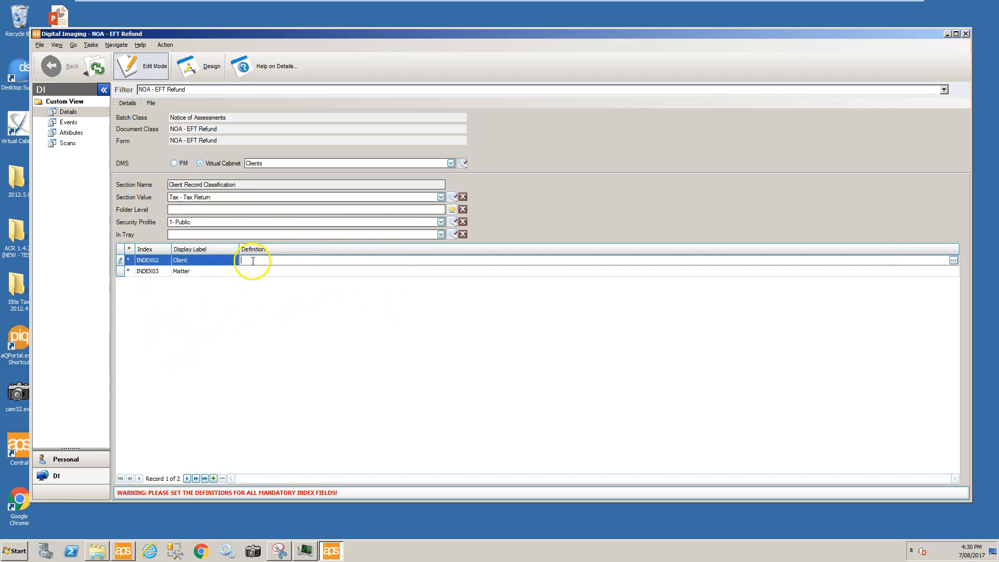
left_click(953, 259)
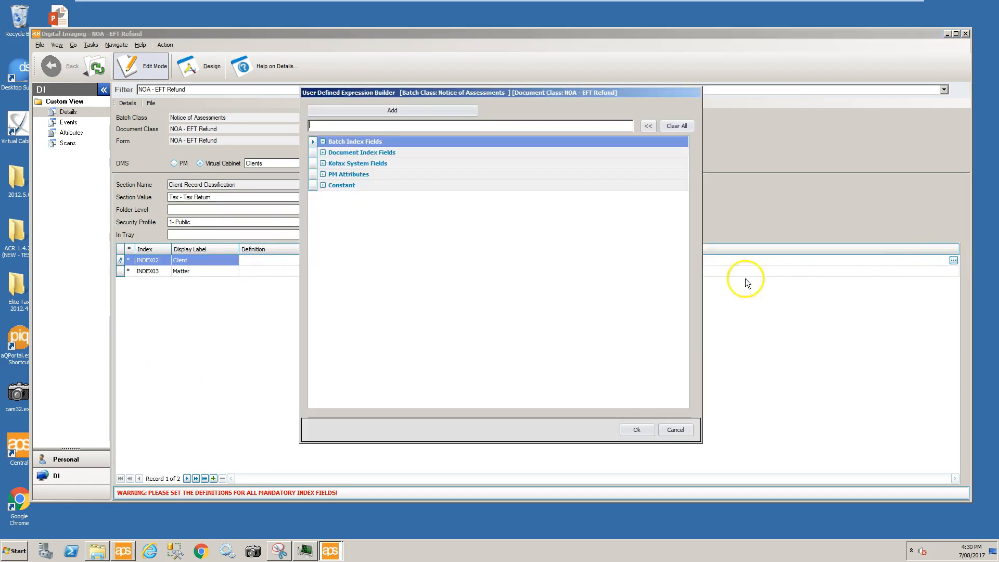
left_click(322, 152)
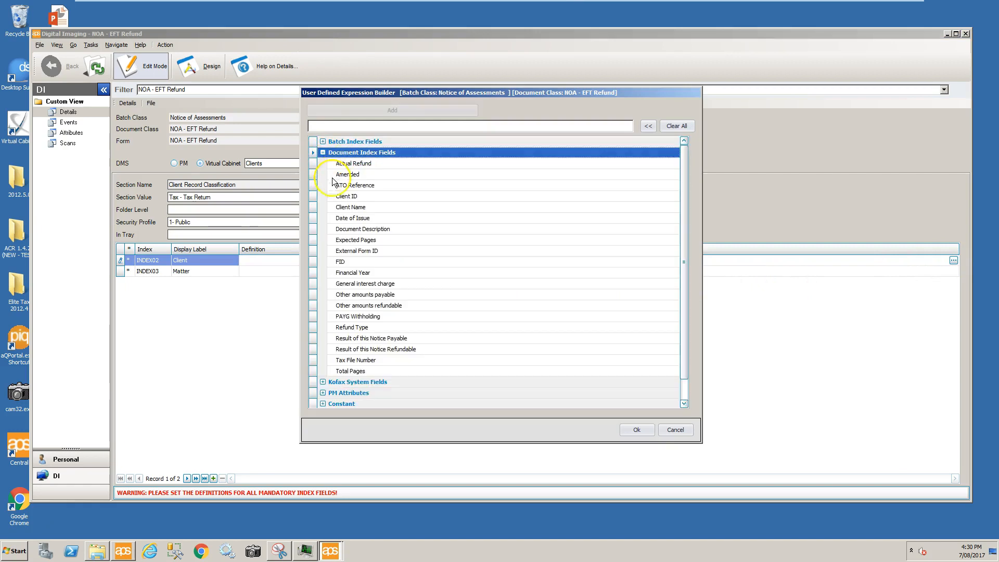
left_click(341, 198)
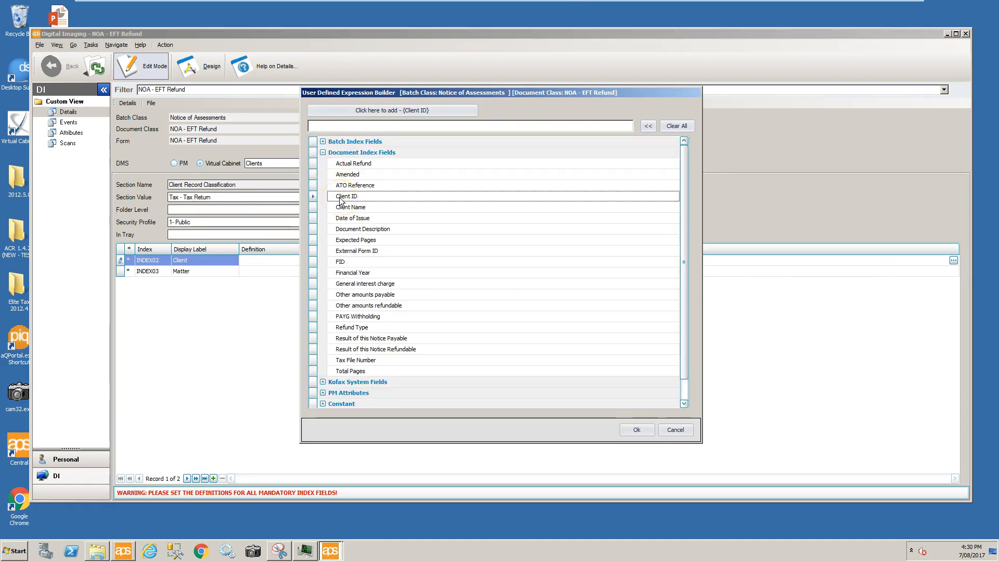
double_click(314, 196)
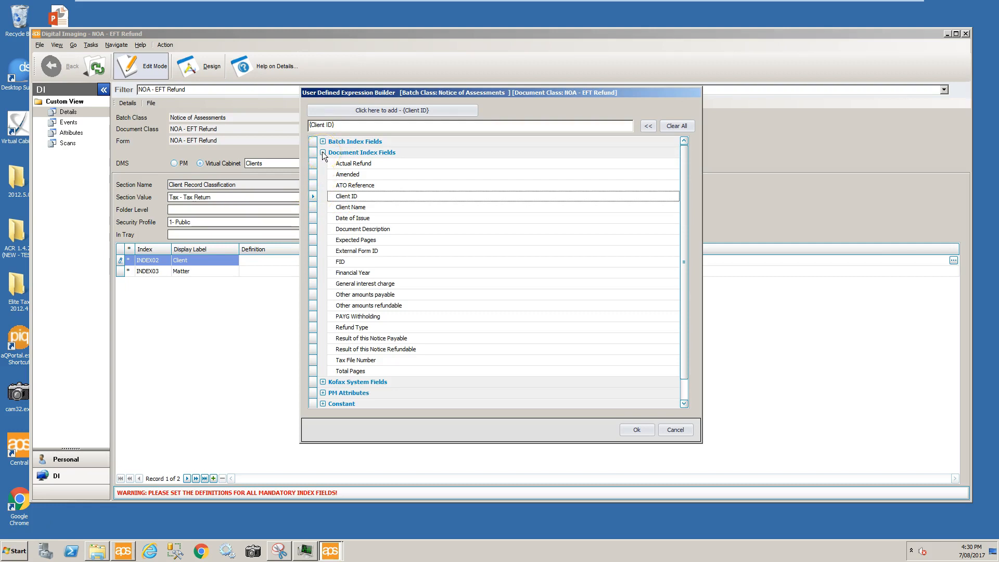
Add a " - " constant after Client ID in the Client index expression
left_click(323, 153)
left_click(323, 186)
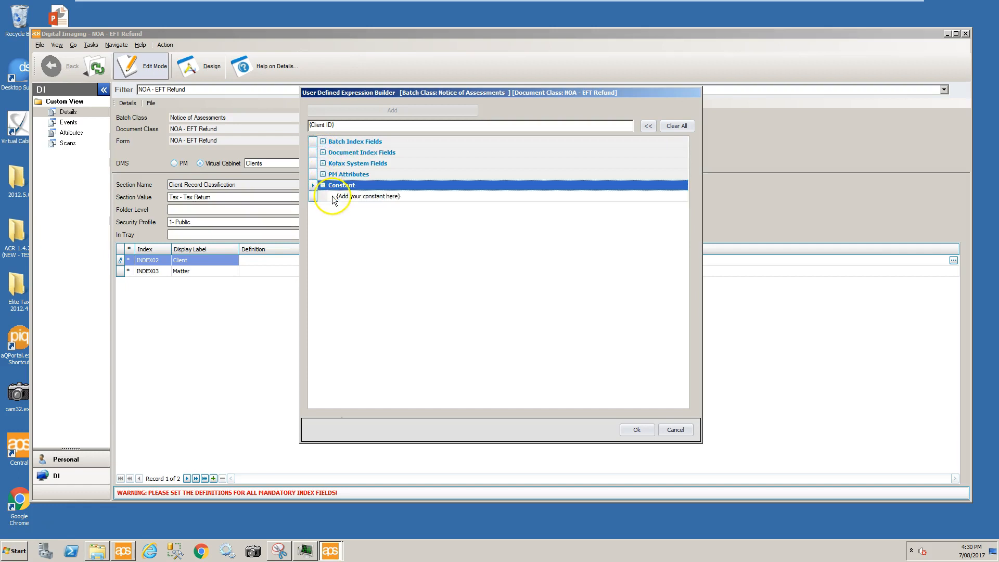
left_click(332, 196)
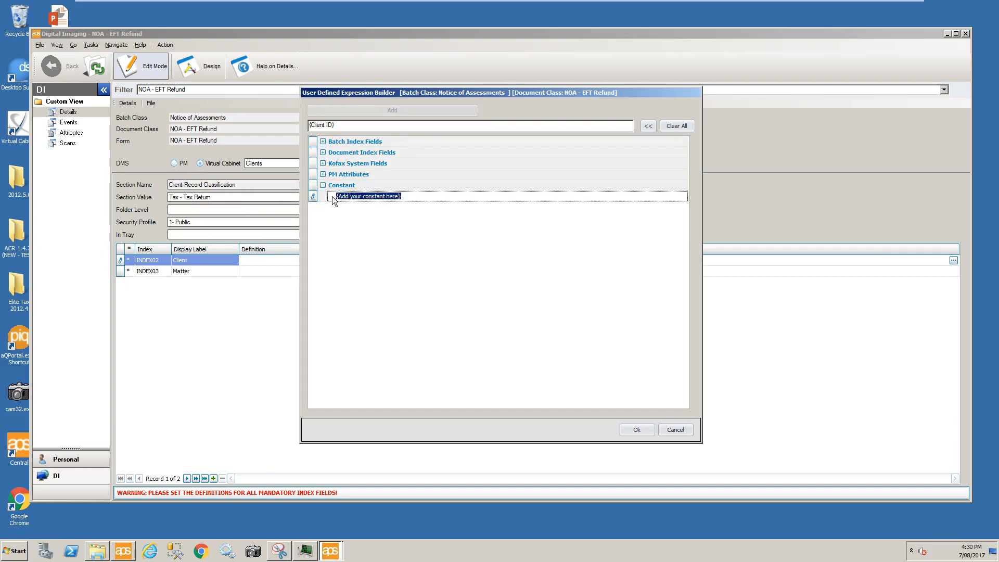
type("-")
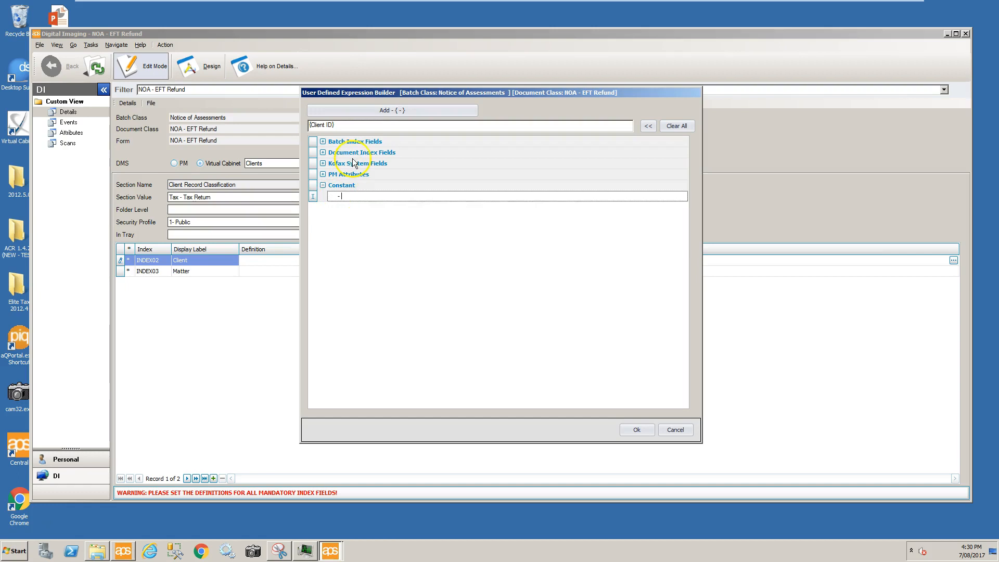
left_click(386, 112)
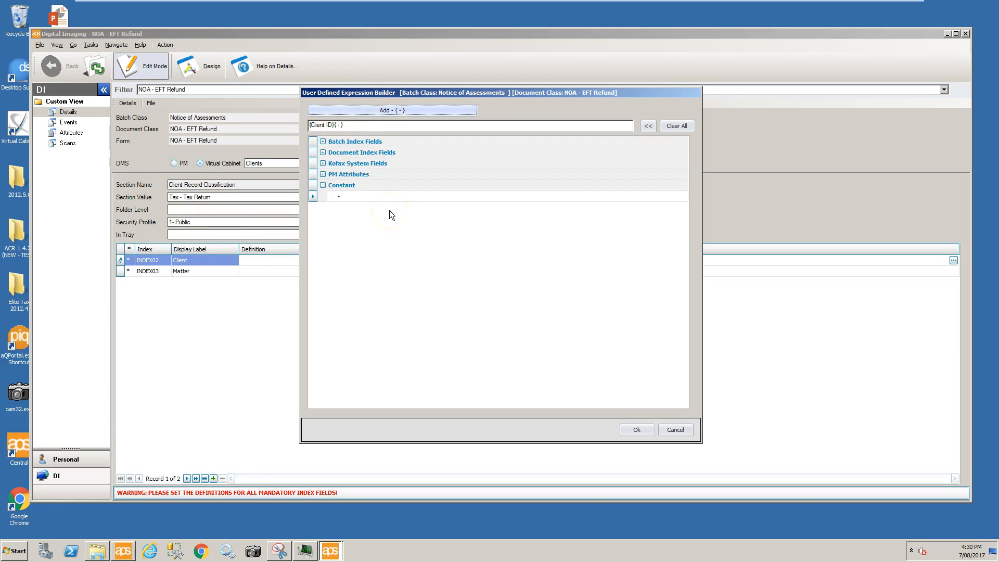
Add the Client Name document index field to the Client index expression and accept the definition
left_click(322, 153)
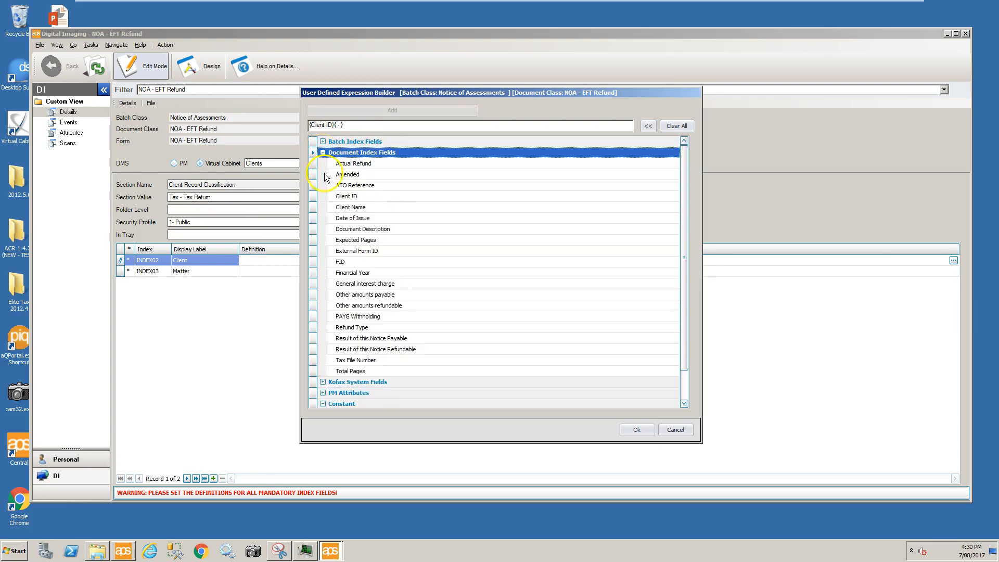
left_click(314, 208)
double_click(314, 208)
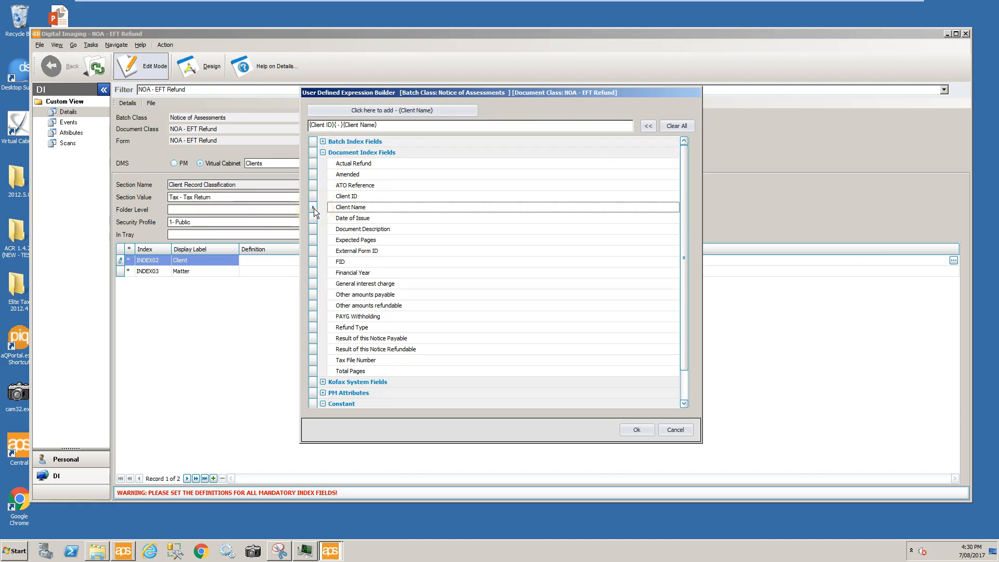
left_click(637, 430)
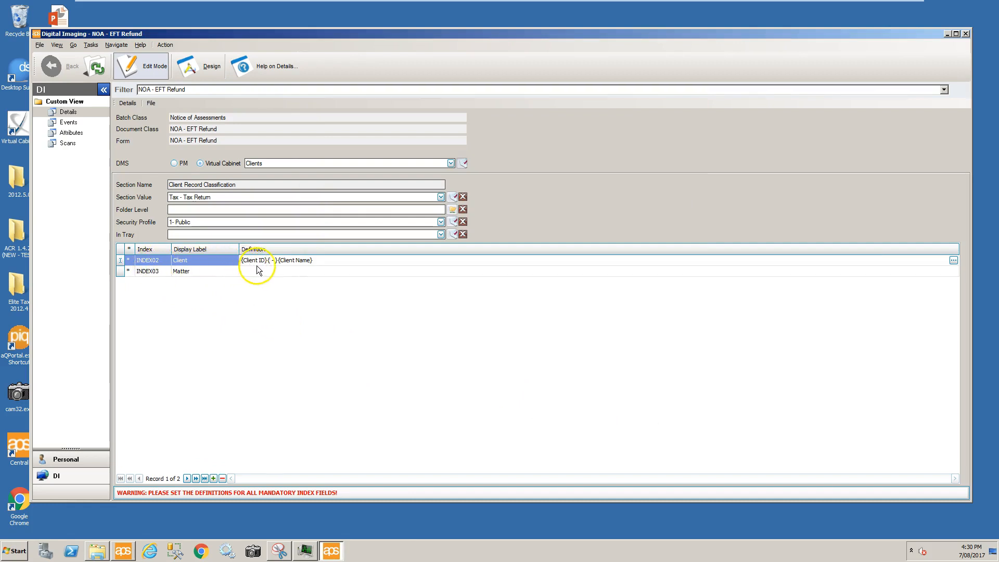
Open the expression builder for the Matter index definition and add the Matter ID field from the Matter PM attributes
left_click(289, 272)
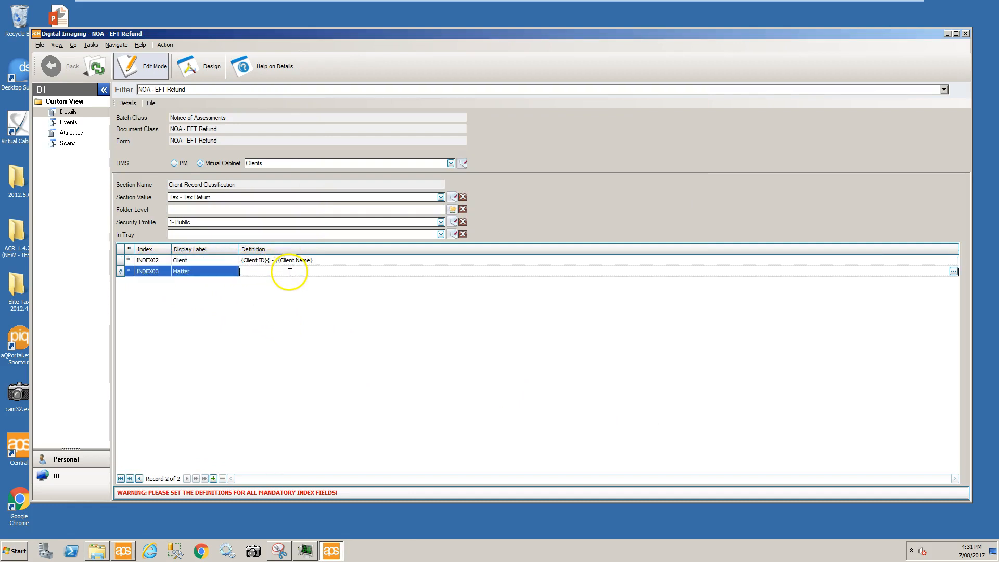
left_click(952, 272)
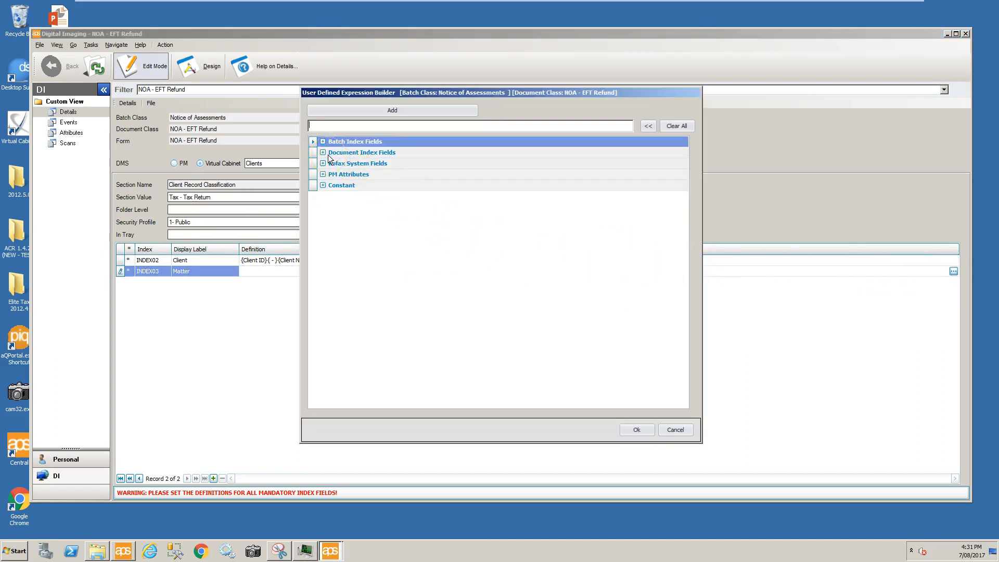
left_click(323, 175)
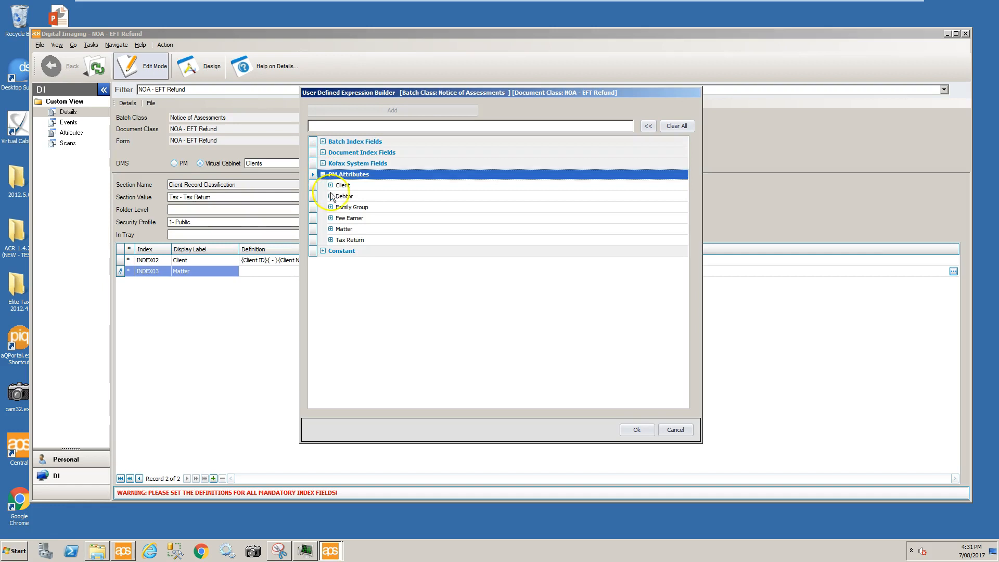
left_click(331, 229)
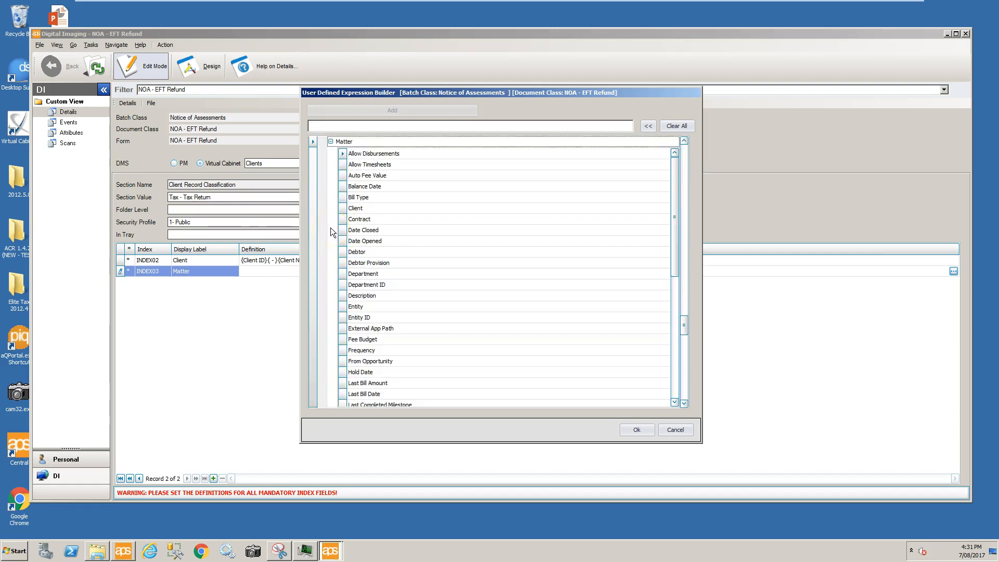
scroll(666, 231, "down", 2)
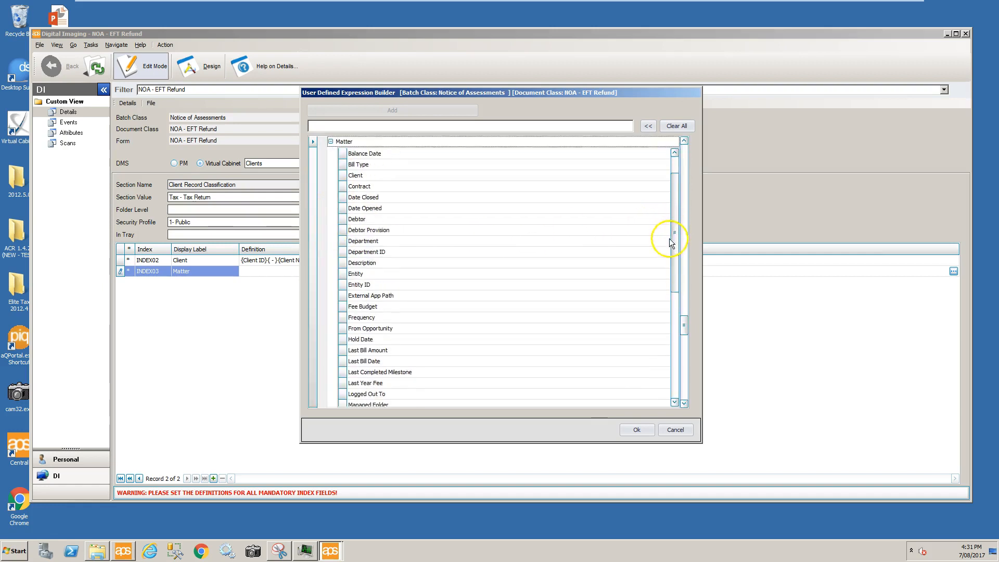
scroll(667, 257, "down", 1)
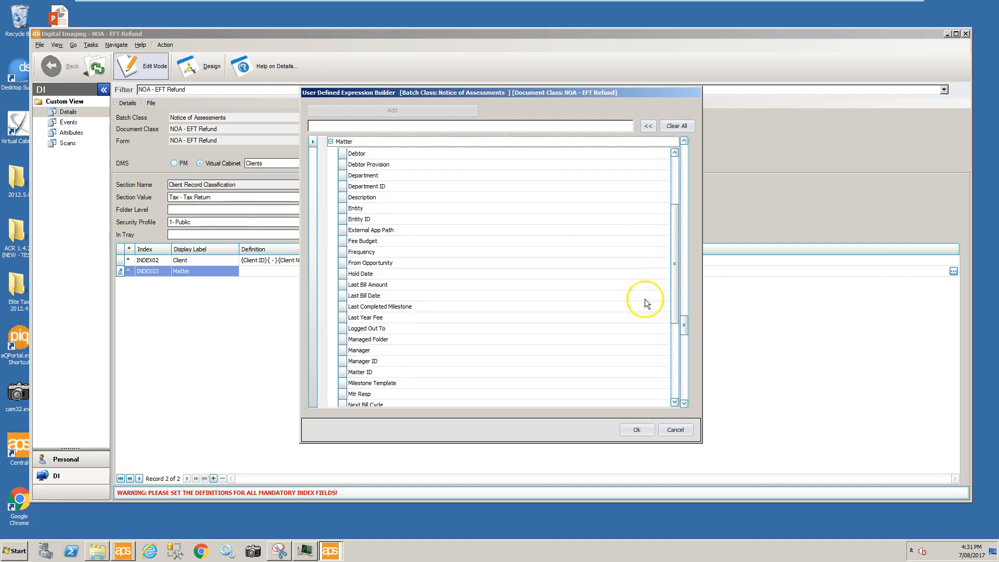
left_click(352, 373)
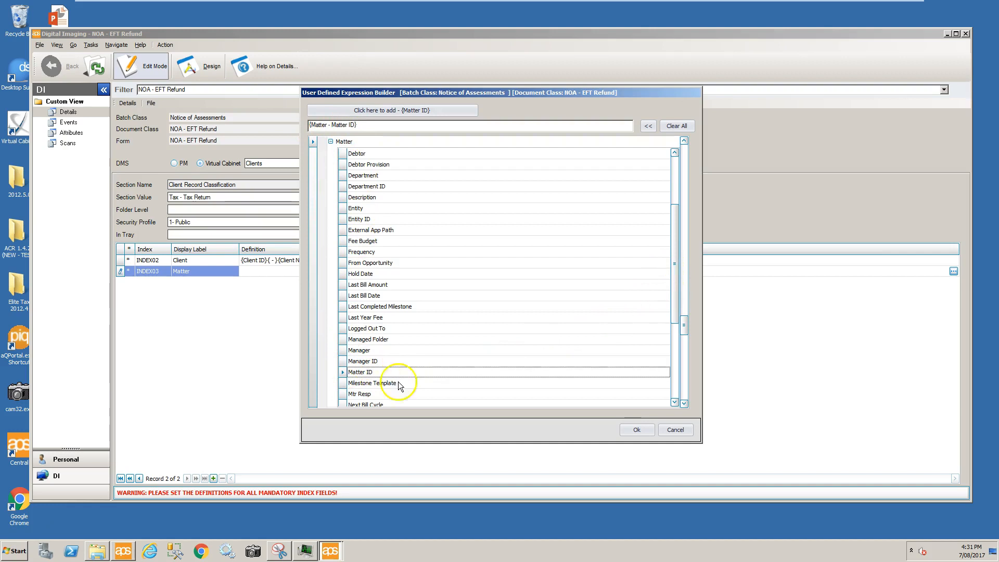
Add a " - " constant after Matter ID in the Matter index expression
scroll(672, 302, "down", 4)
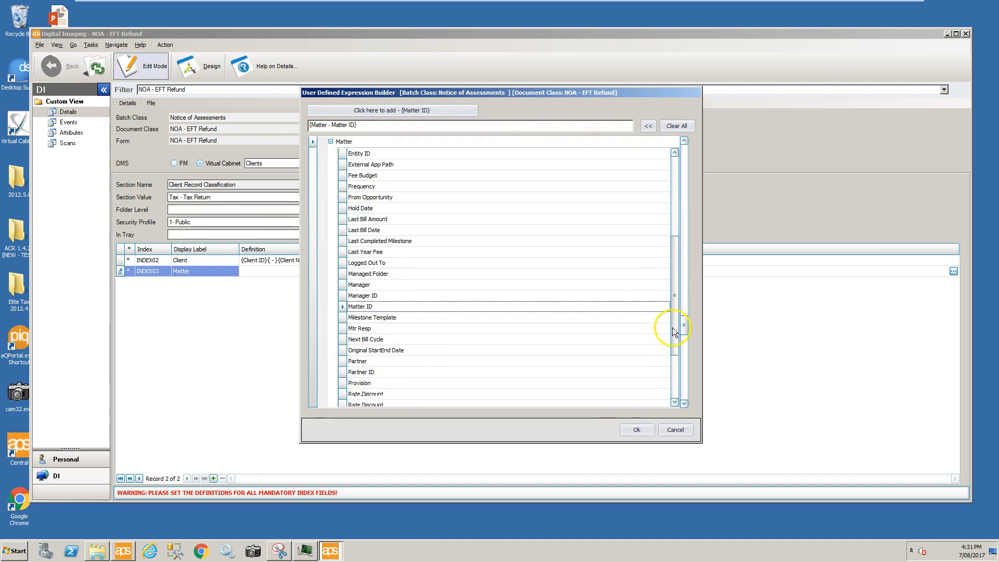
scroll(649, 243, "up", 7)
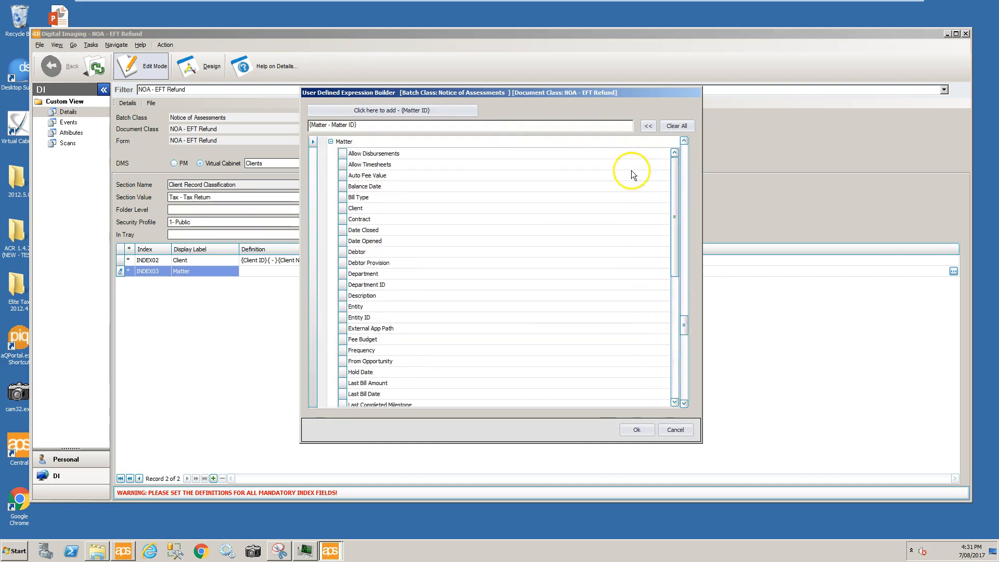
left_click_drag(684, 331, 685, 384)
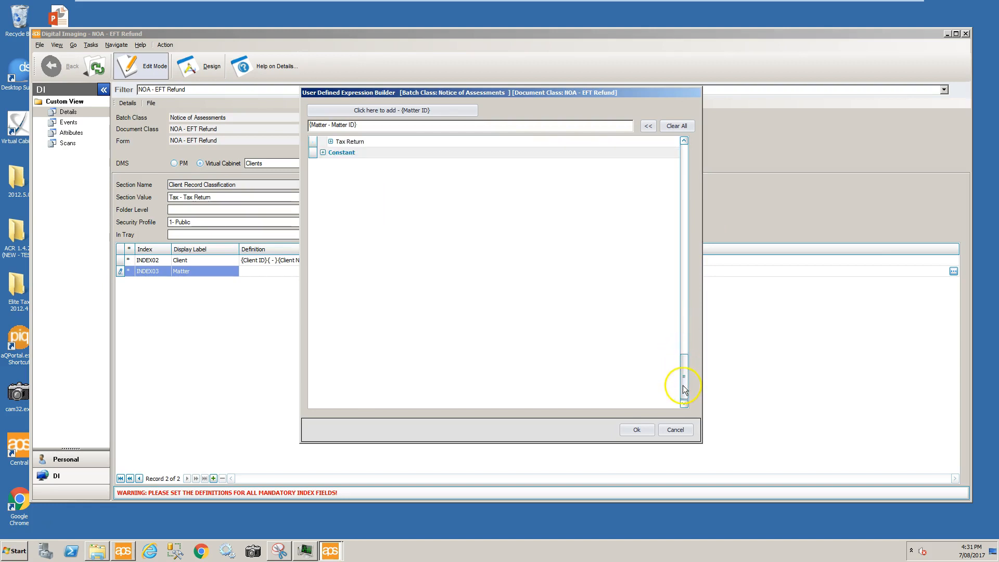
left_click(323, 152)
left_click(333, 163)
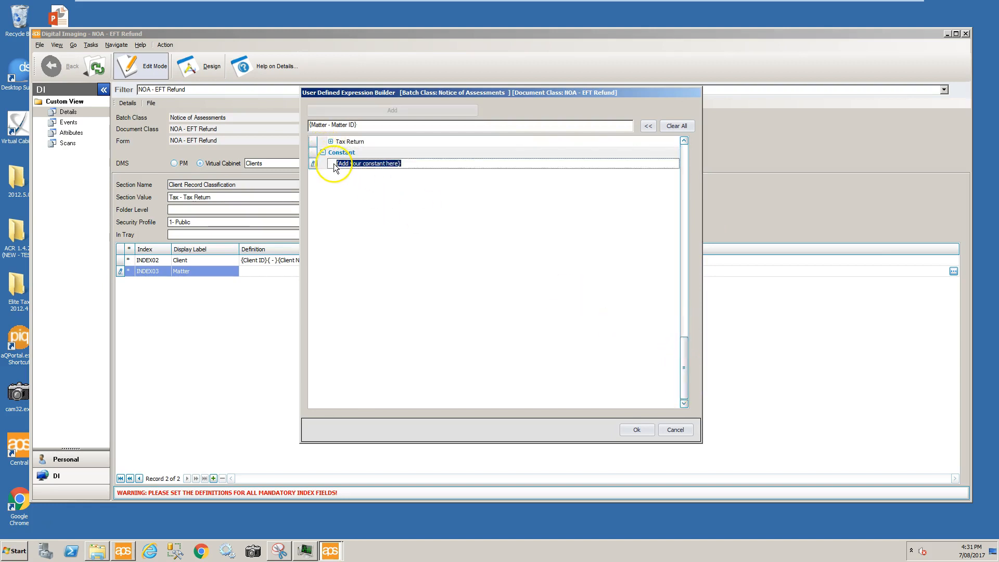
type("-")
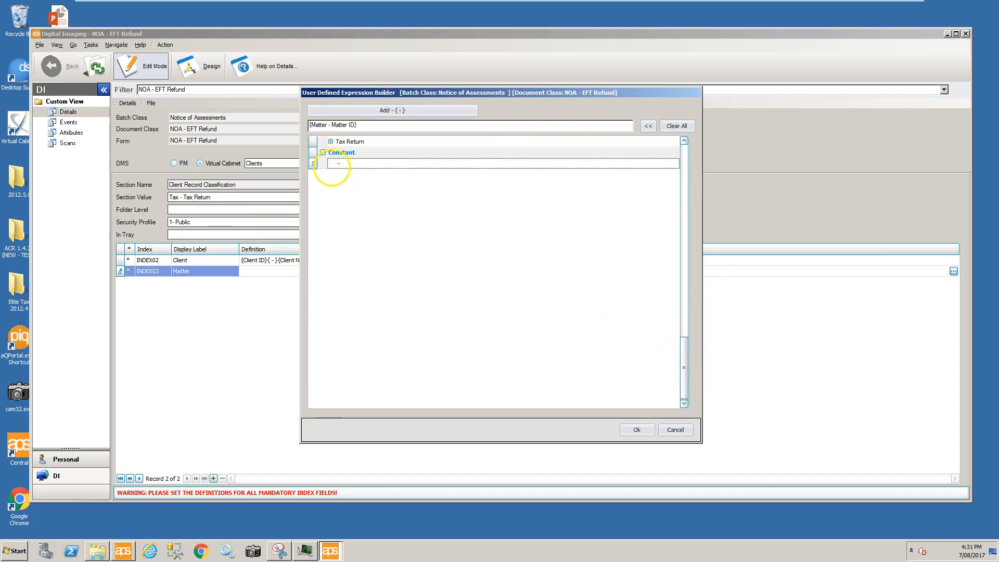
left_click(357, 110)
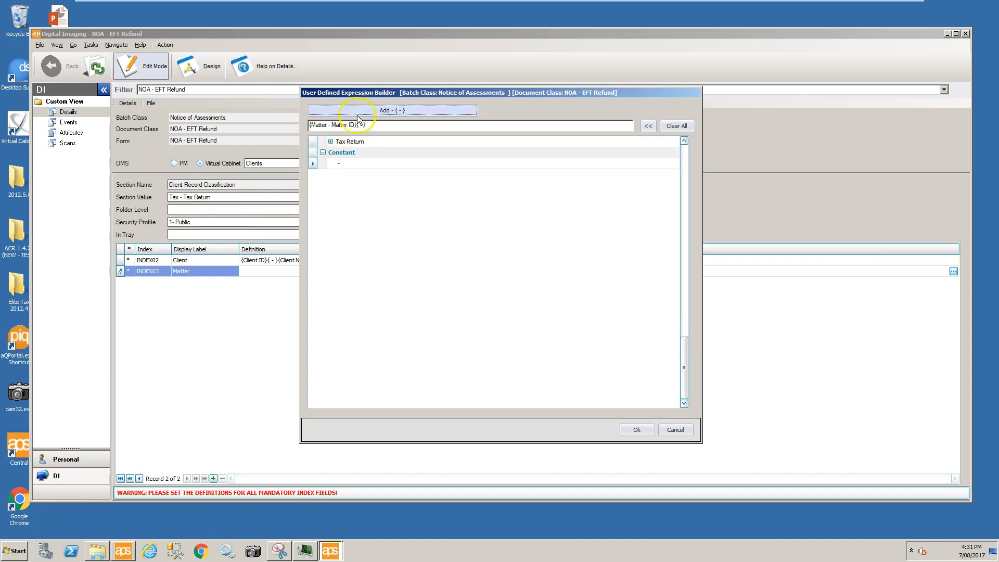
Add the Description field from the Matter PM attributes to the Matter index expression and accept the definition
left_click(321, 152)
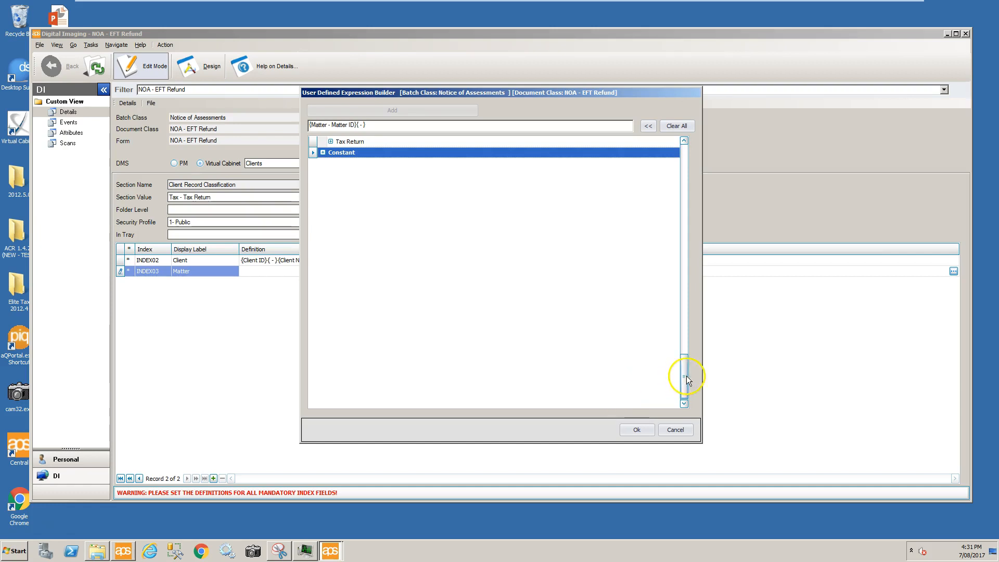
left_click_drag(685, 373, 684, 299)
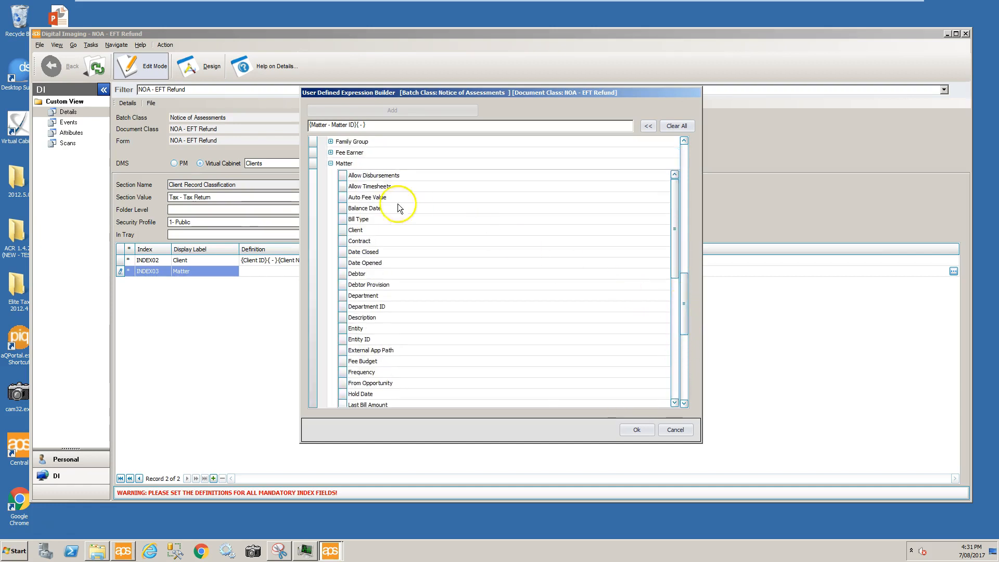
left_click(330, 163)
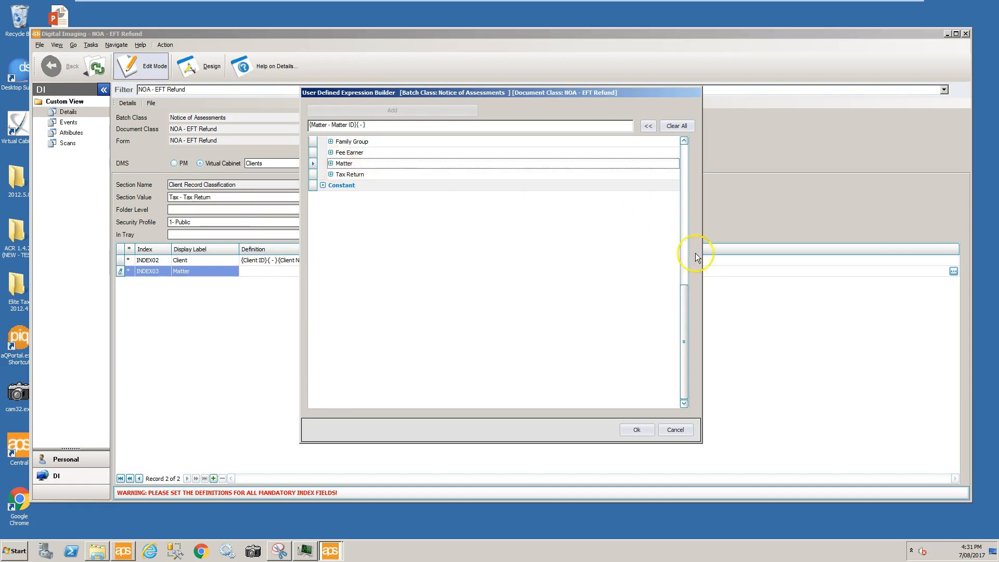
left_click_drag(686, 303, 685, 276)
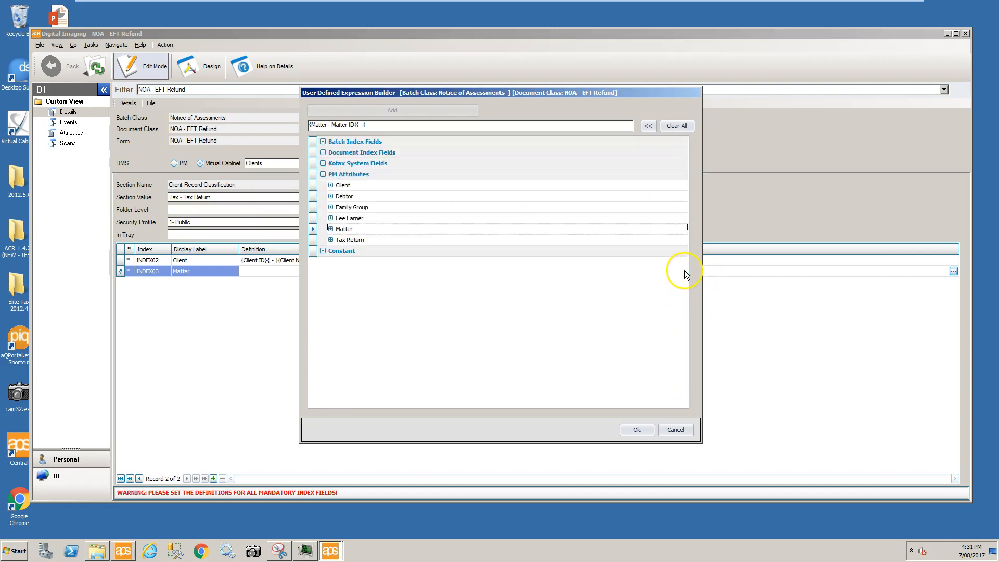
left_click(331, 229)
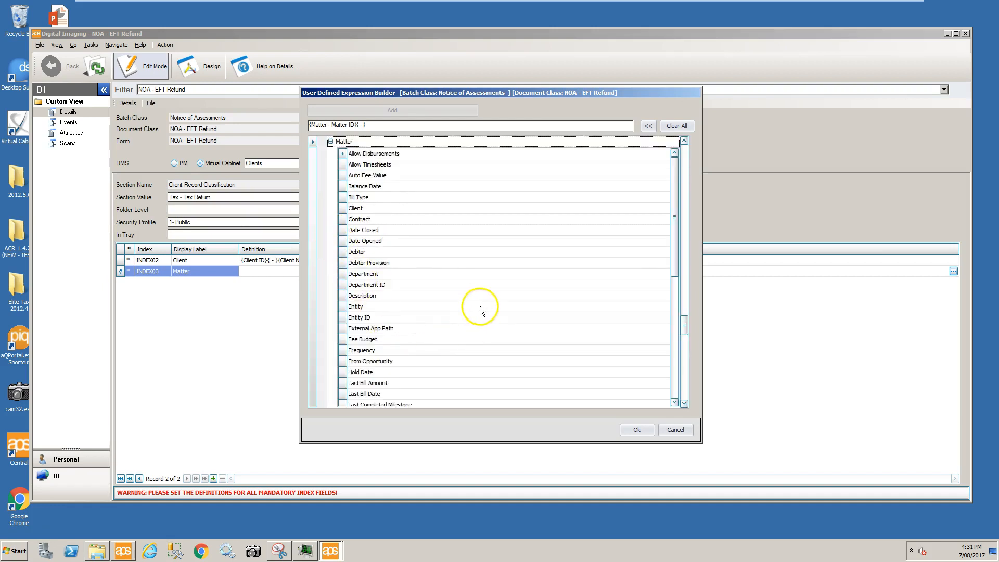
left_click_drag(675, 257, 676, 307)
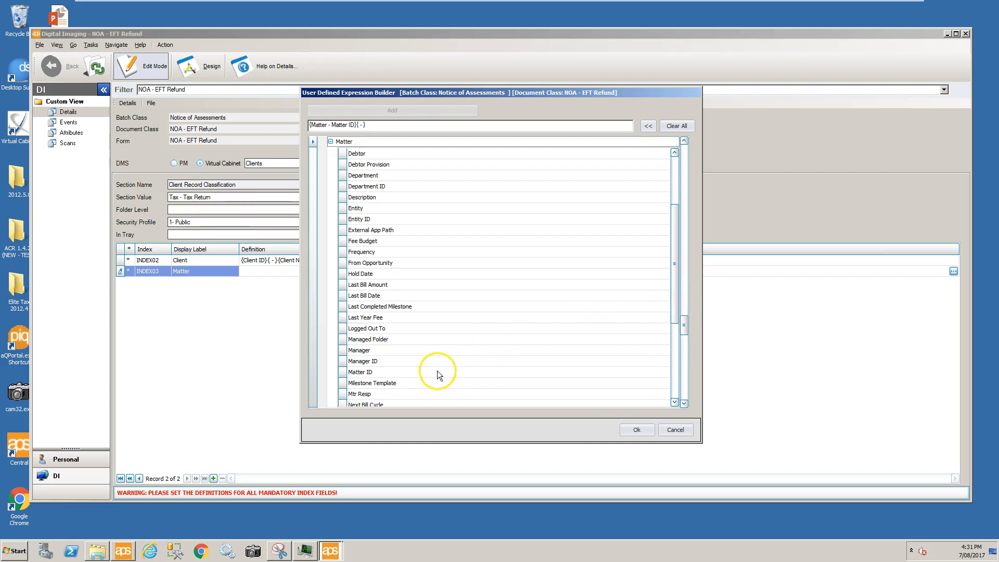
left_click(362, 198)
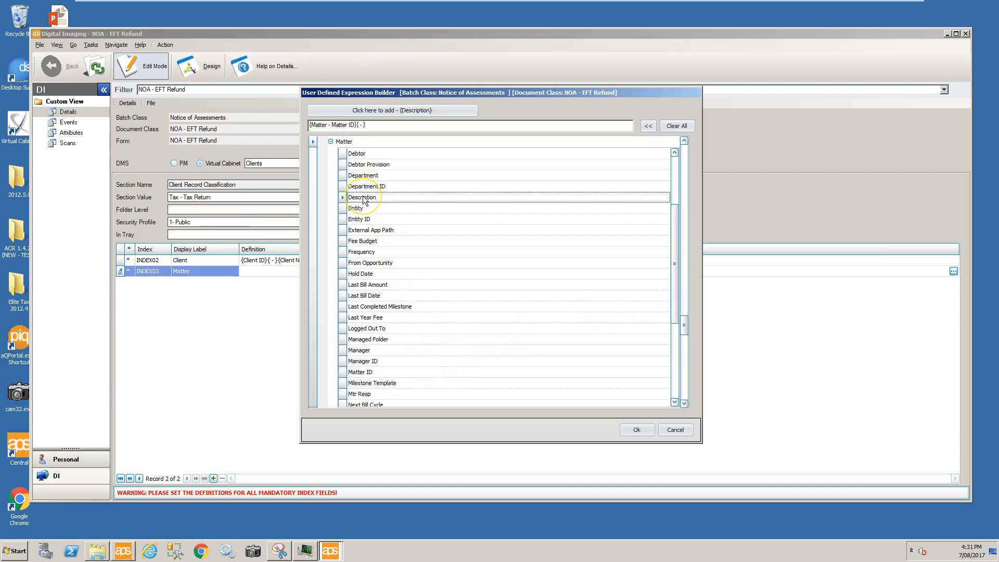
left_click(342, 198)
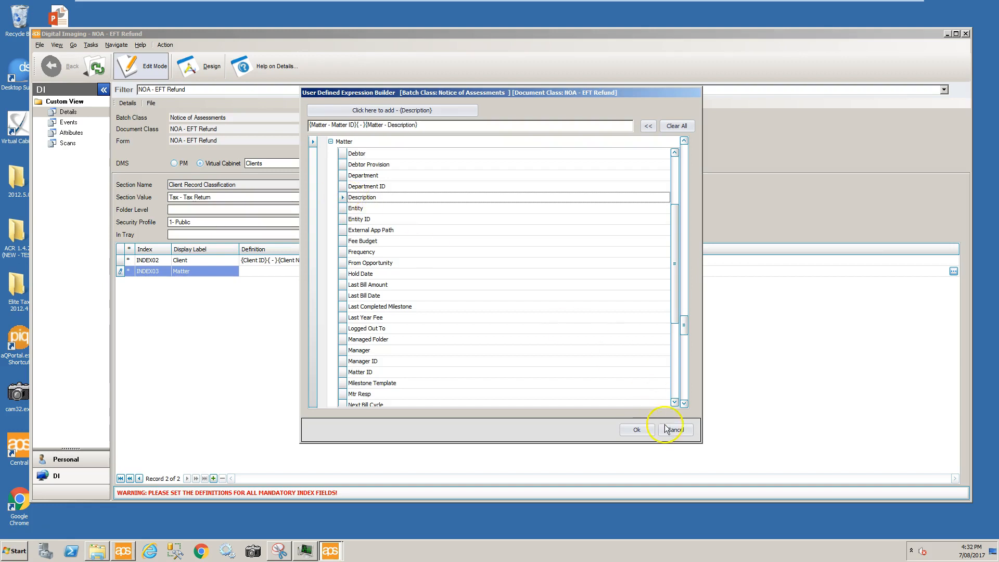
left_click(637, 430)
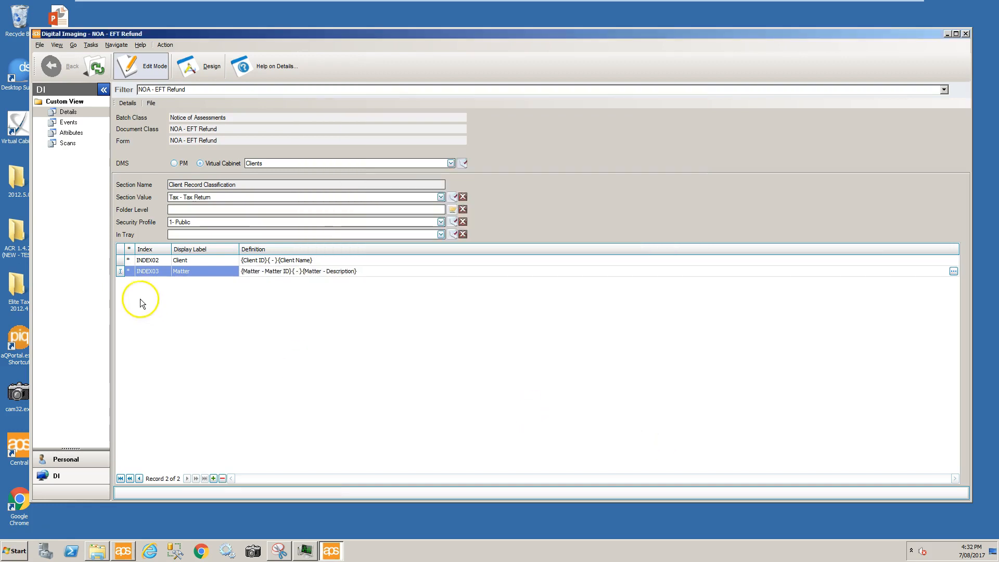
Add a third index record to the form and assign it INDEX04, Description
left_click(213, 479)
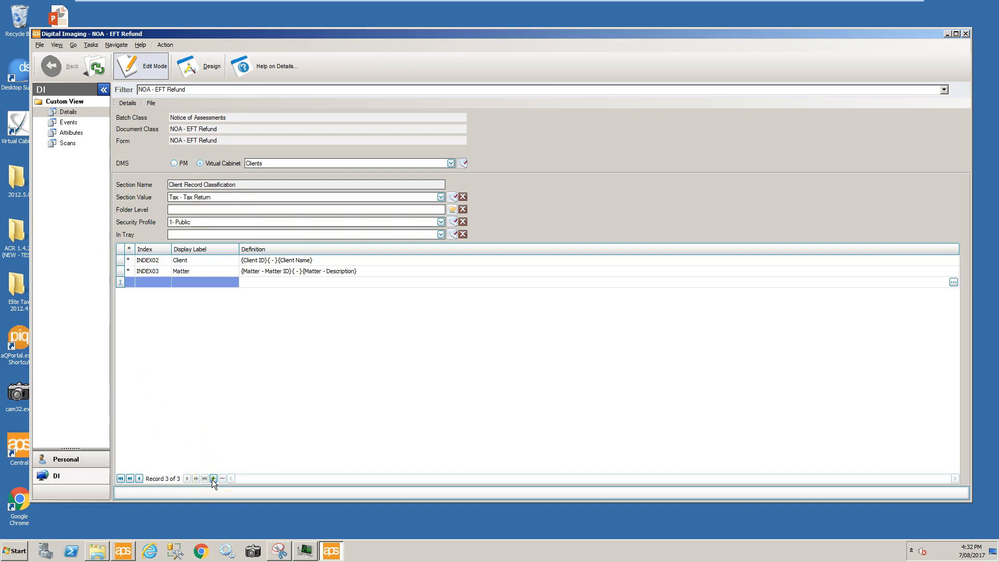
left_click(166, 283)
left_click(164, 303)
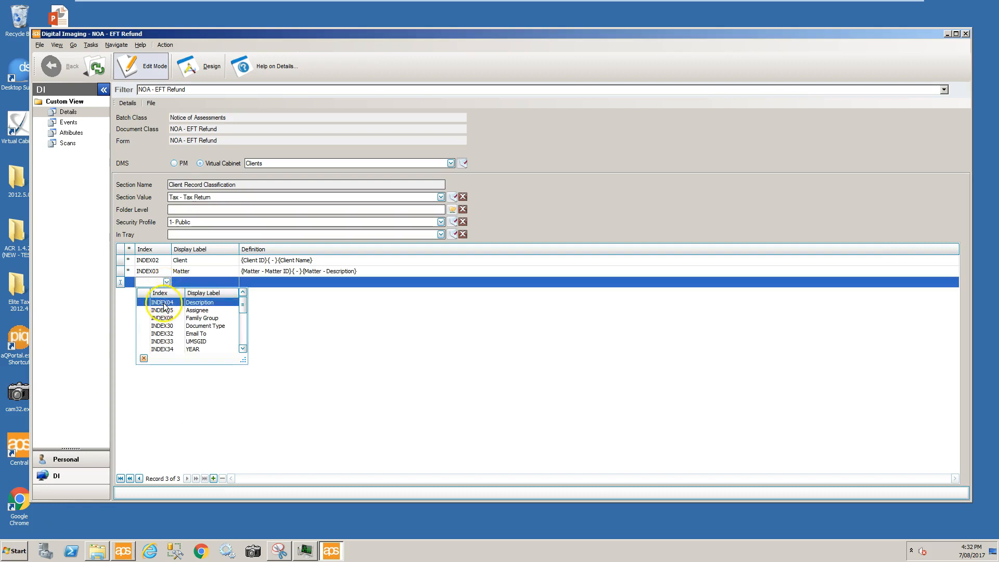
left_click(164, 304)
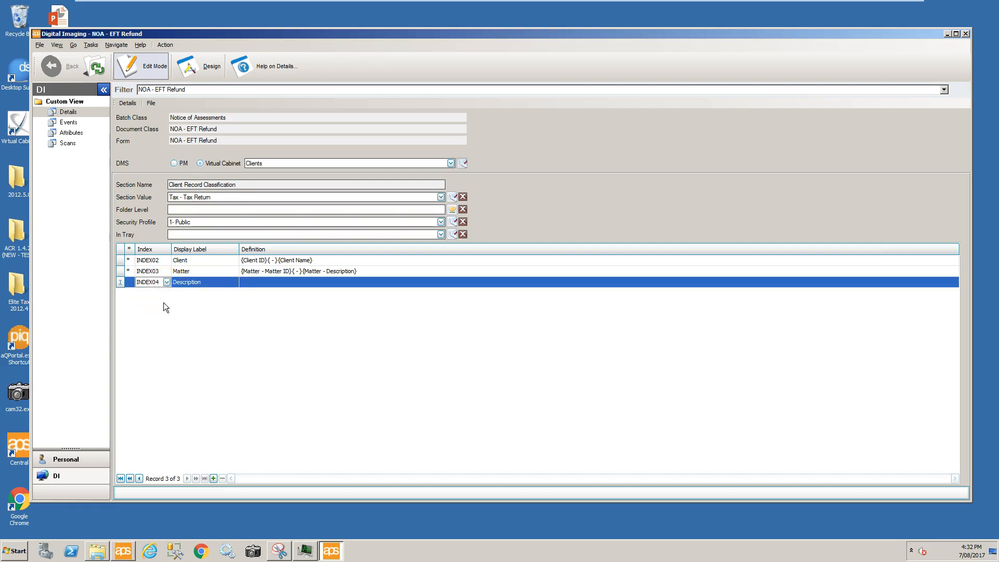
Open the expression builder for the Description index definition and add the Document Description document index field
left_click(248, 283)
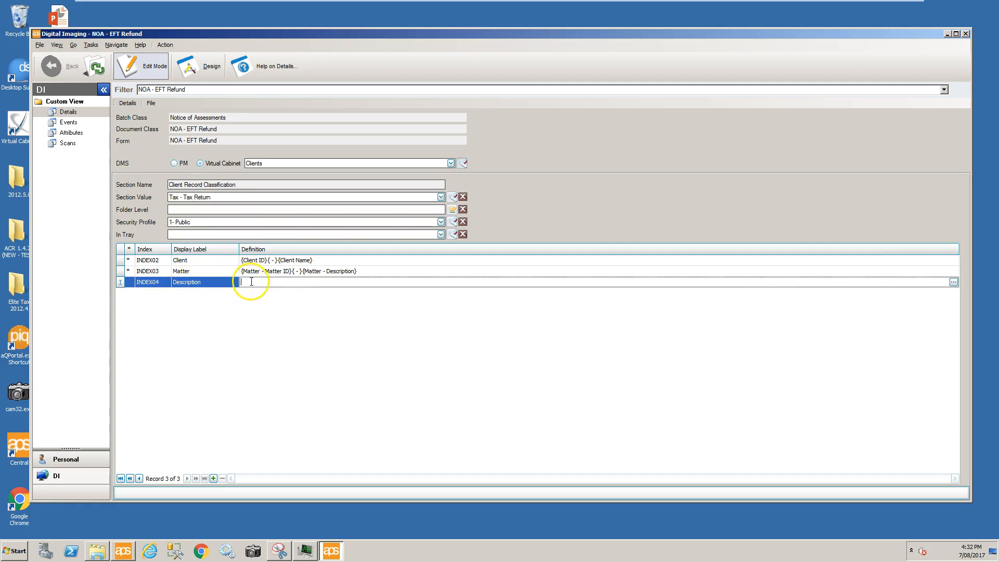
left_click(954, 282)
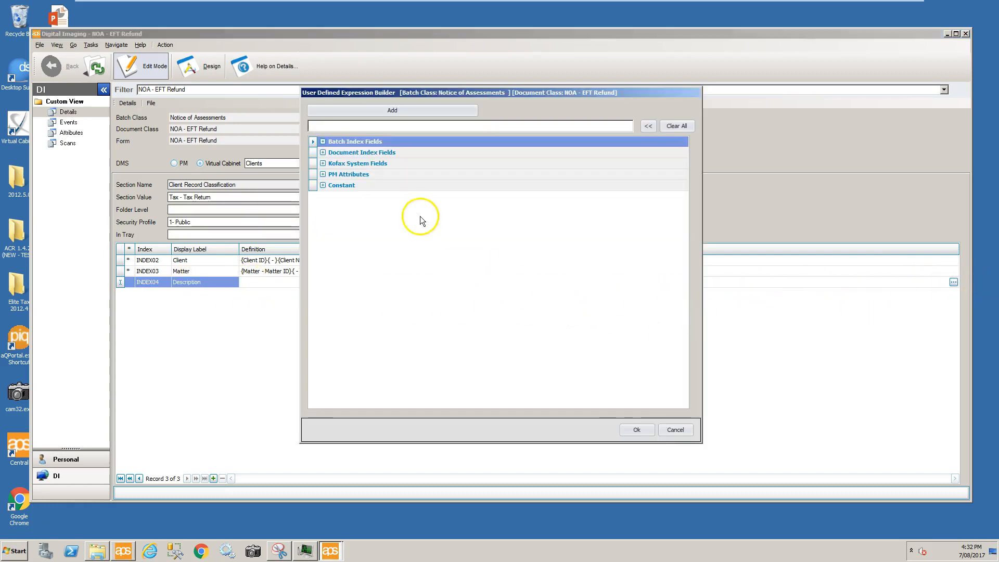
left_click(323, 153)
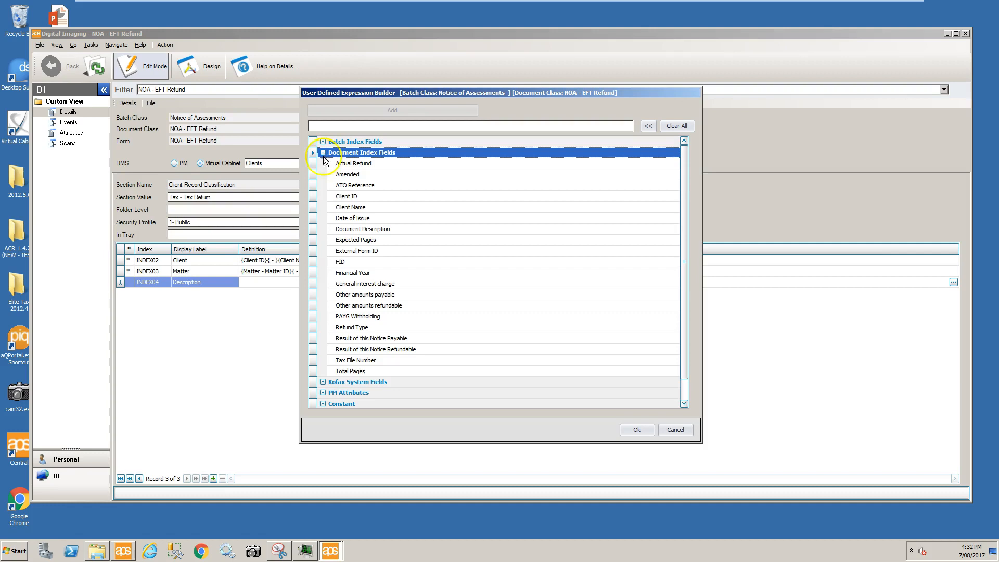
left_click(335, 229)
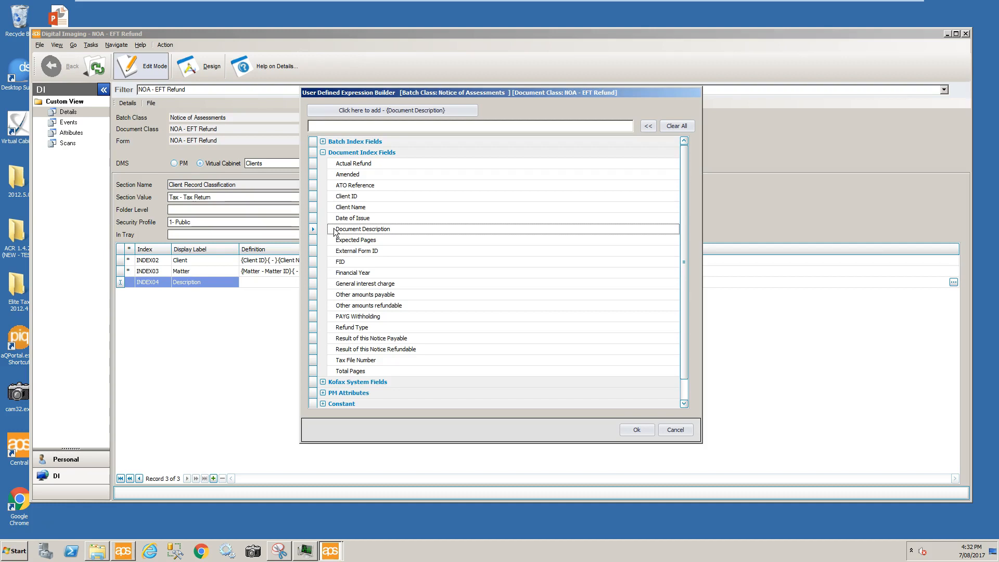
double_click(335, 233)
Append a " - " constant and the Financial Year document index field to the Description index expression and accept the definition
left_click_drag(682, 258, 683, 335)
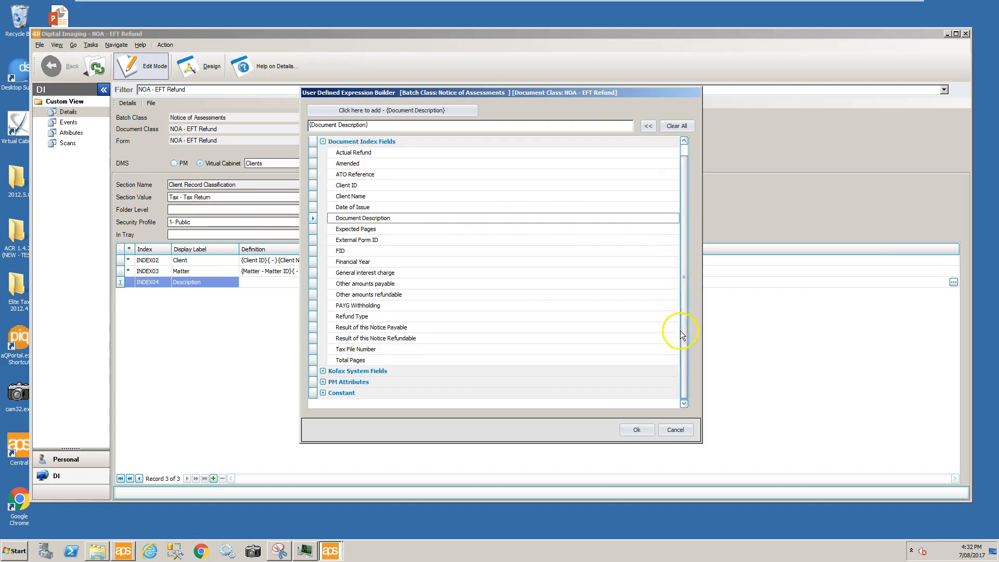
left_click(323, 393)
left_click(332, 404)
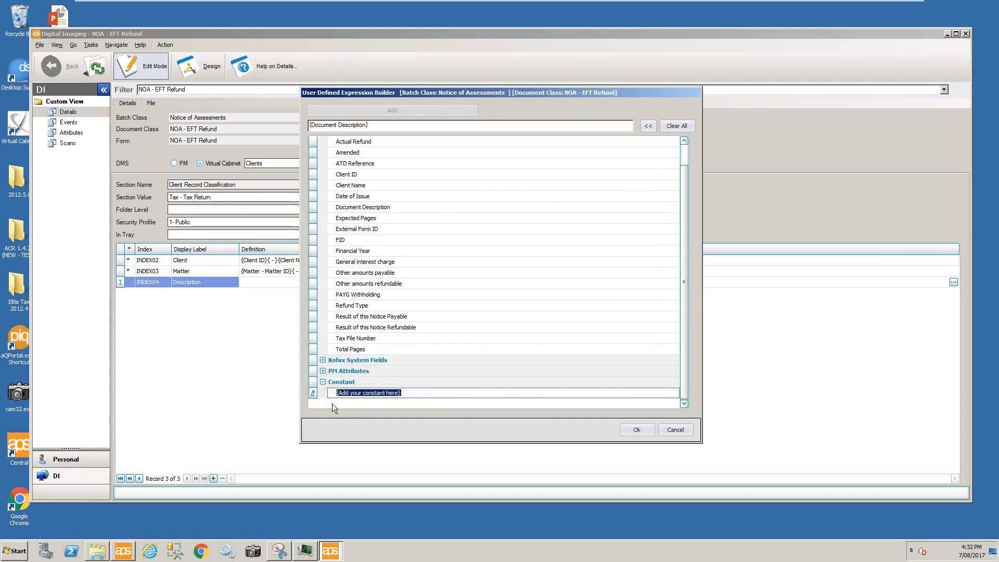
type("-")
left_click(392, 110)
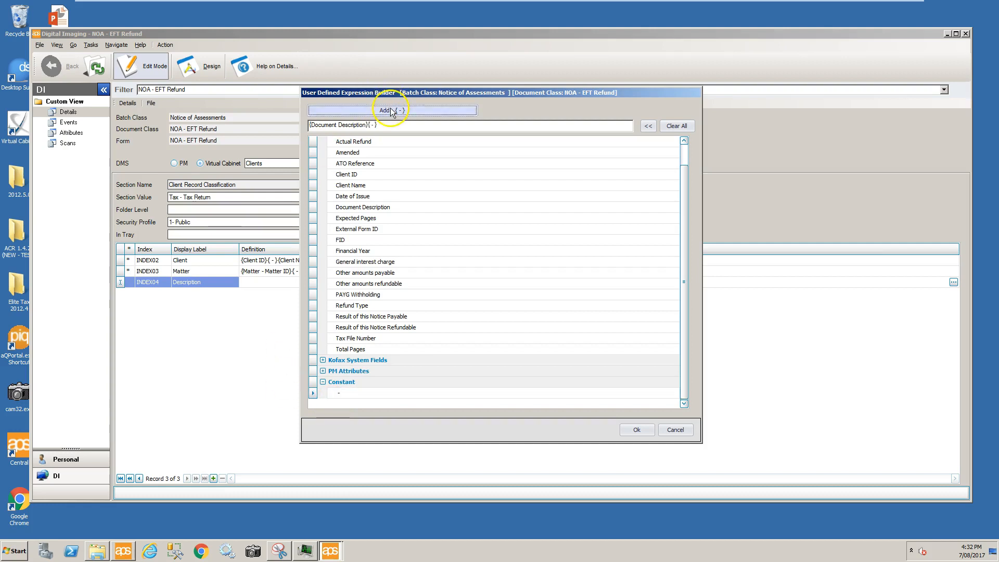
double_click(313, 251)
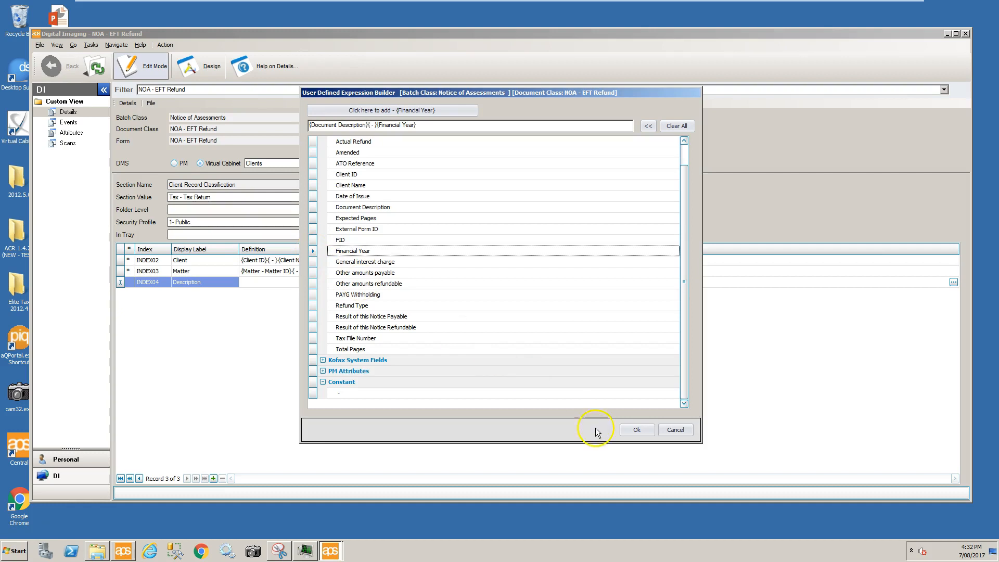
left_click(633, 433)
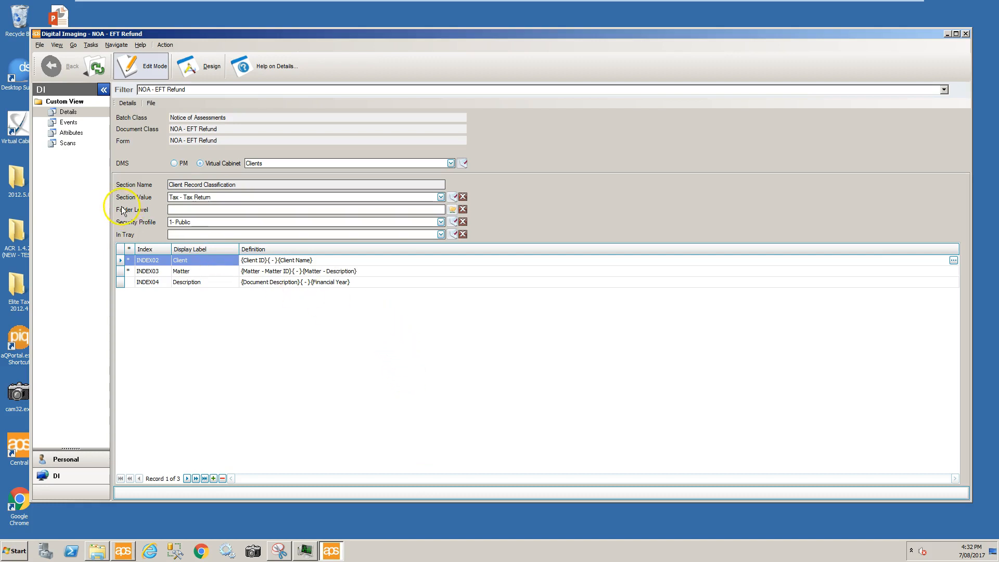
Add the Tax Assessment Update event to the NOA - EFT Refund form's events
left_click(70, 123)
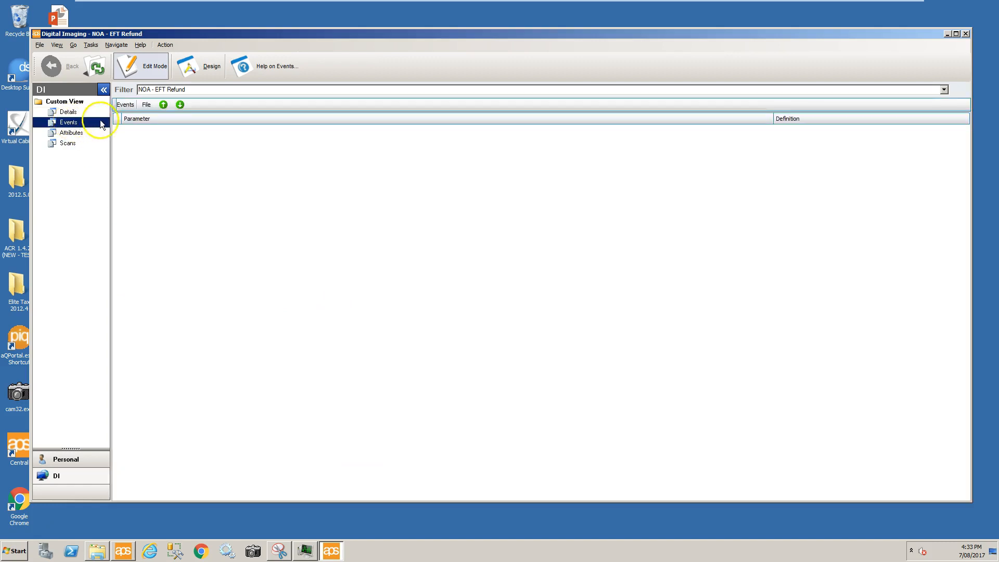
left_click(147, 105)
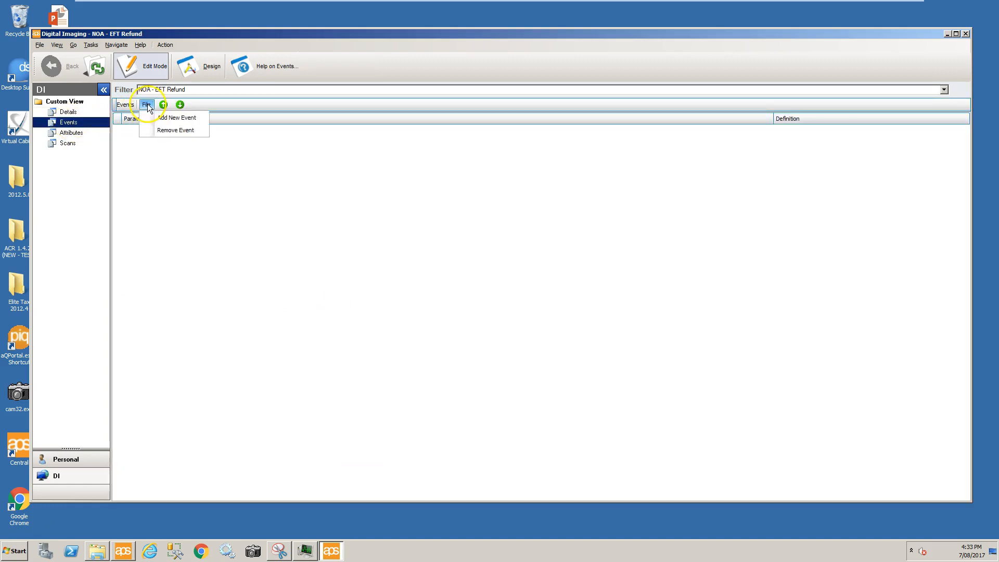
left_click(171, 119)
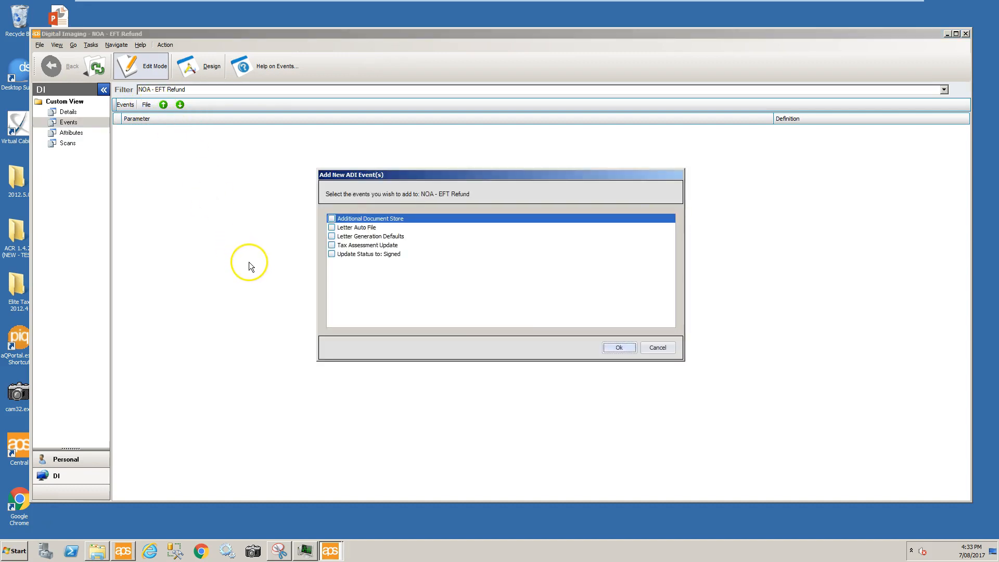
left_click(341, 246)
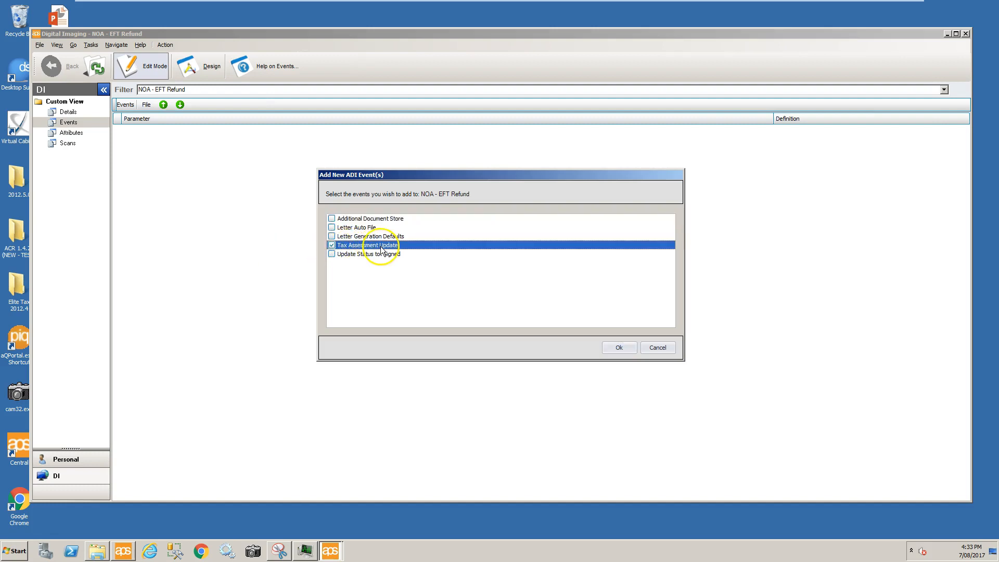
left_click(618, 348)
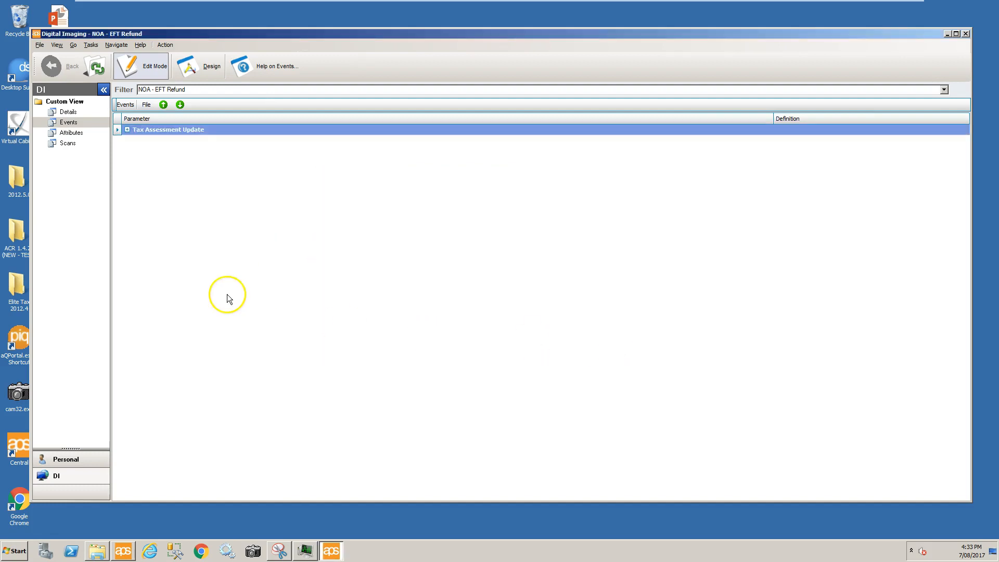
left_click(126, 129)
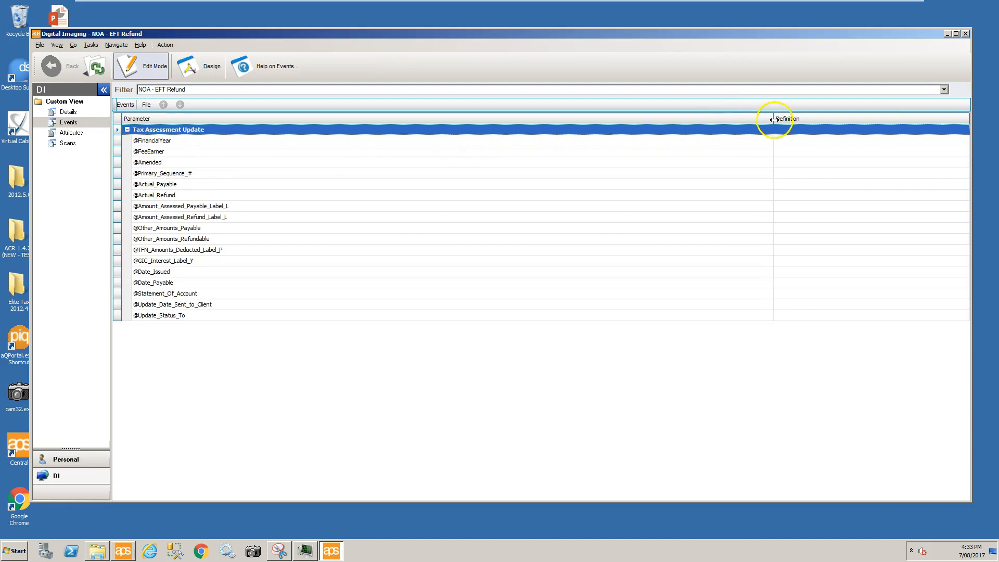
double_click(964, 141)
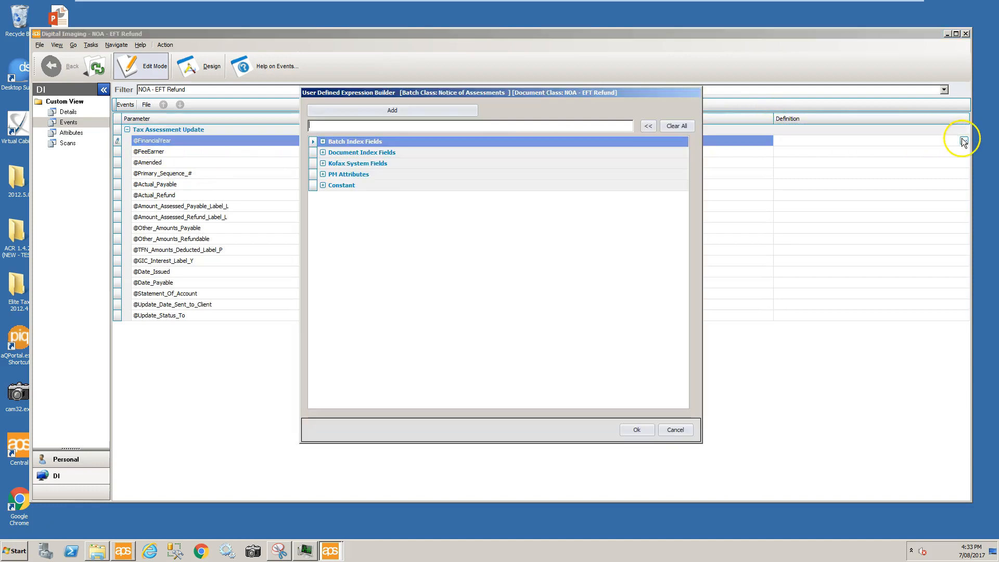
left_click(322, 153)
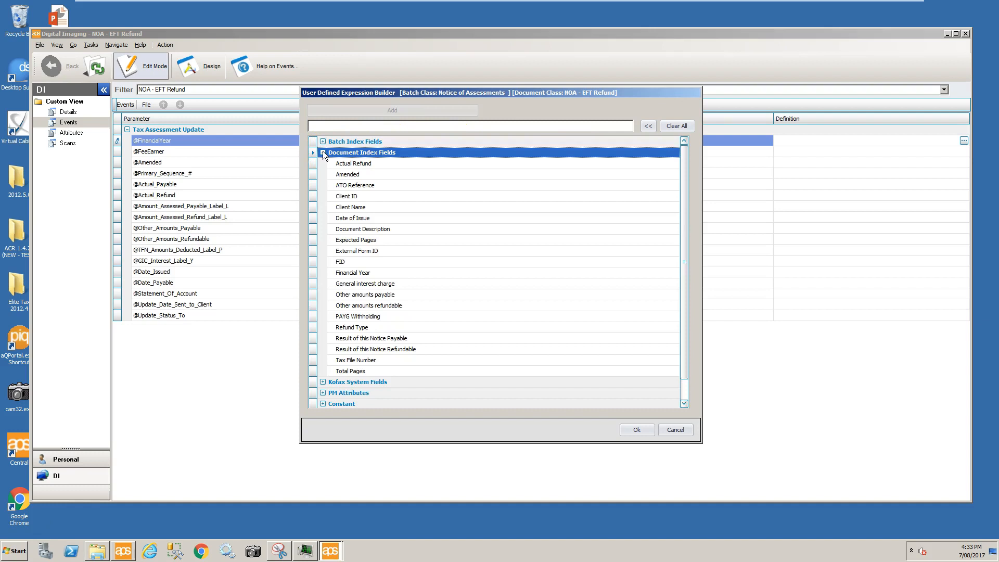
left_click(333, 273)
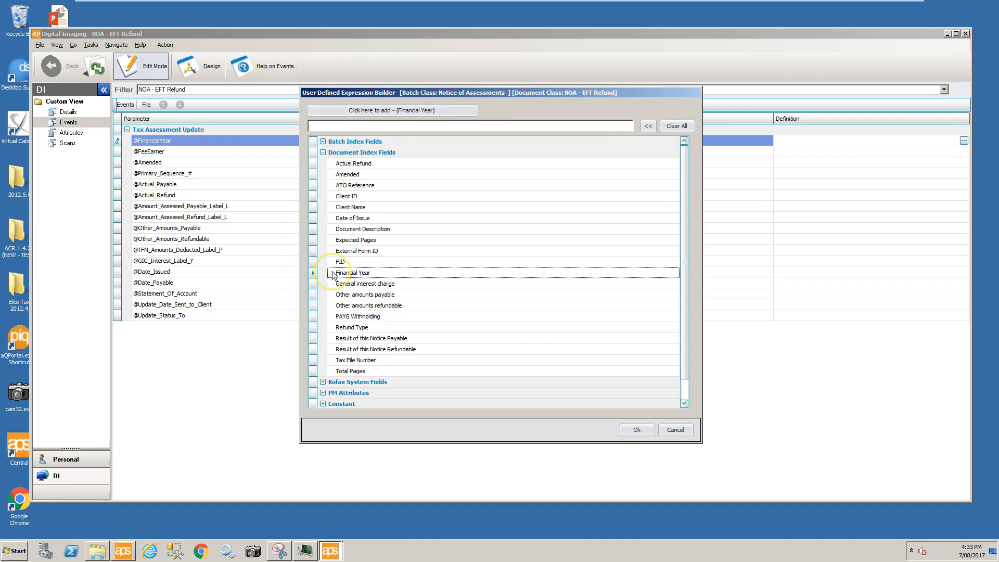
double_click(333, 273)
left_click(636, 430)
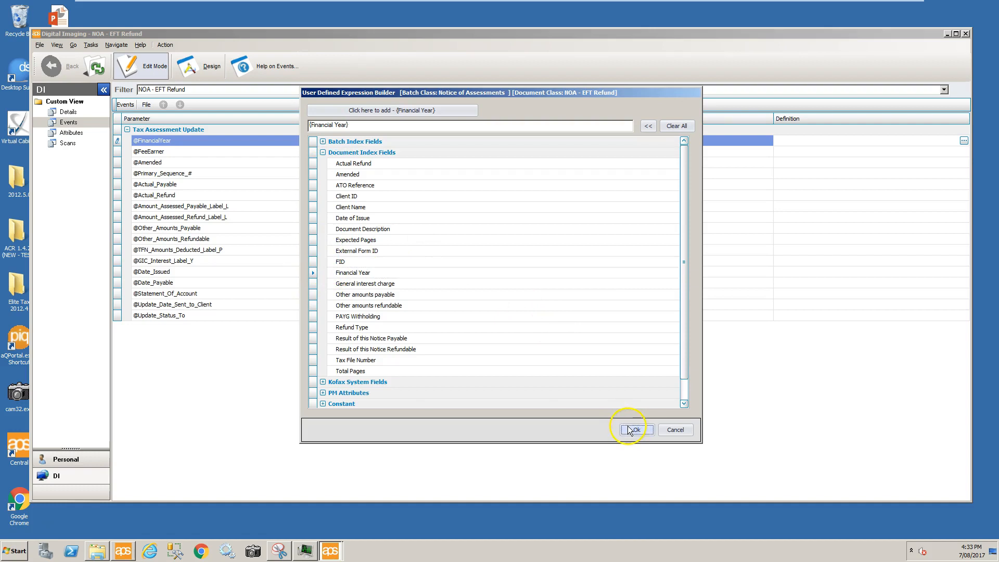
left_click(805, 151)
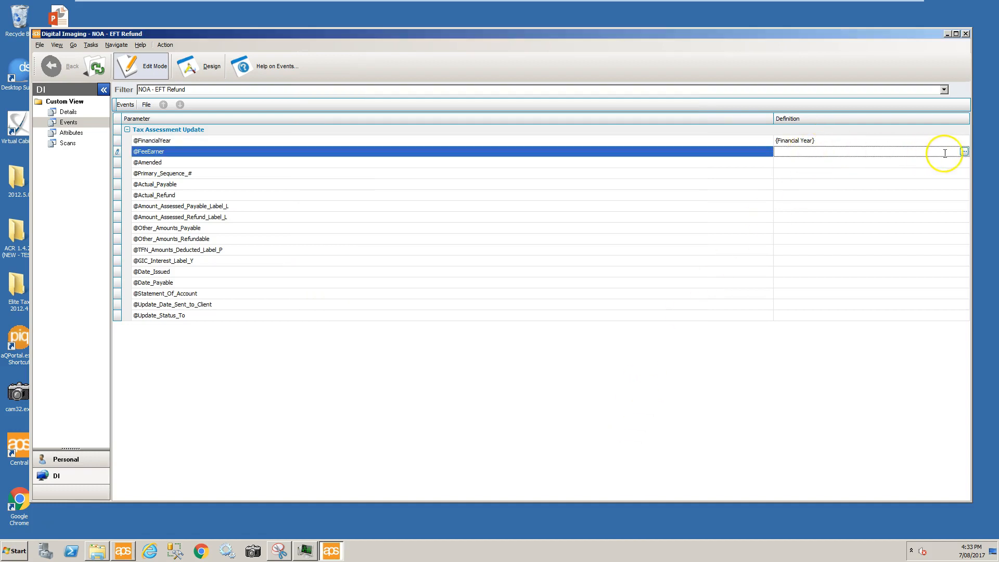
left_click(964, 152)
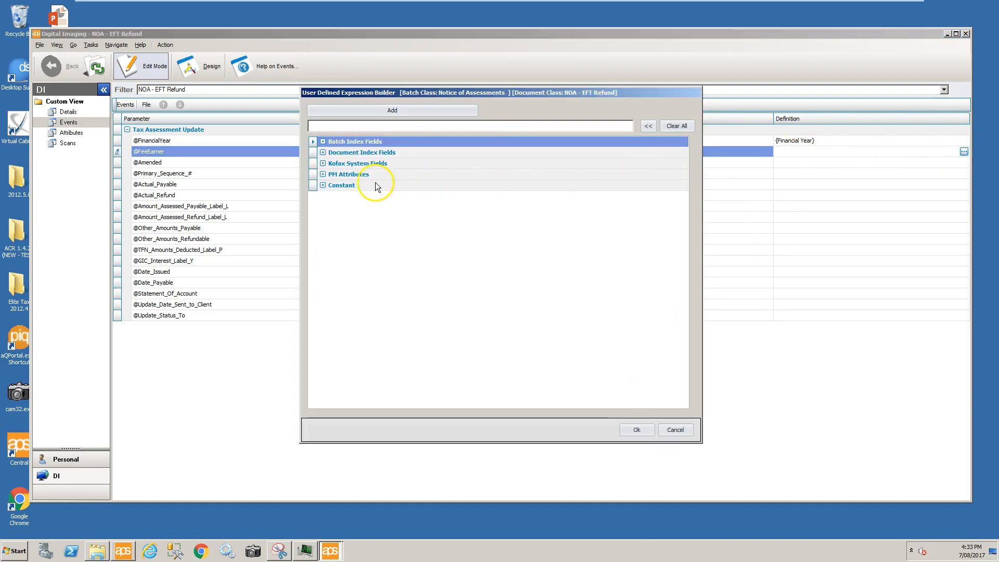
left_click(322, 174)
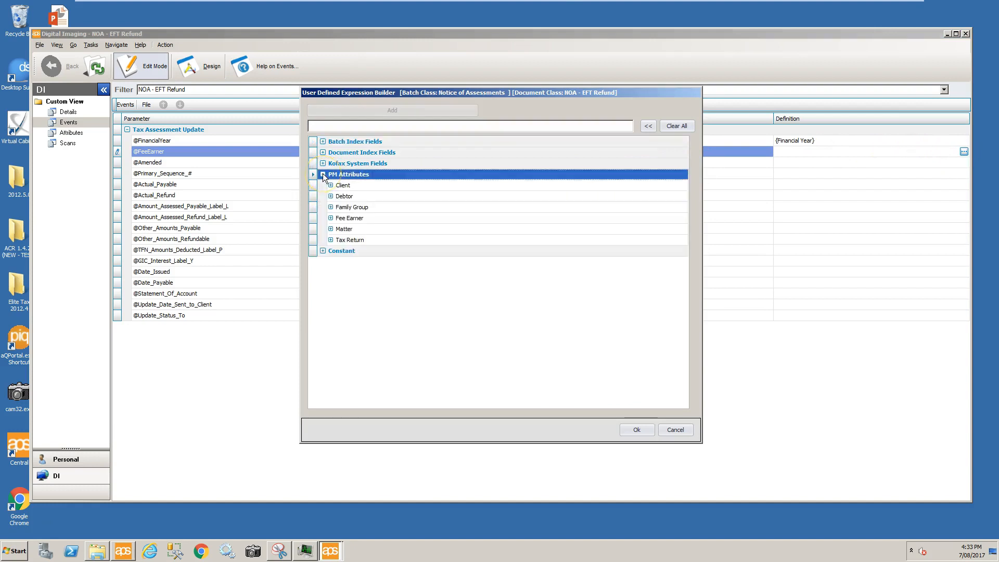
left_click(331, 218)
double_click(358, 252)
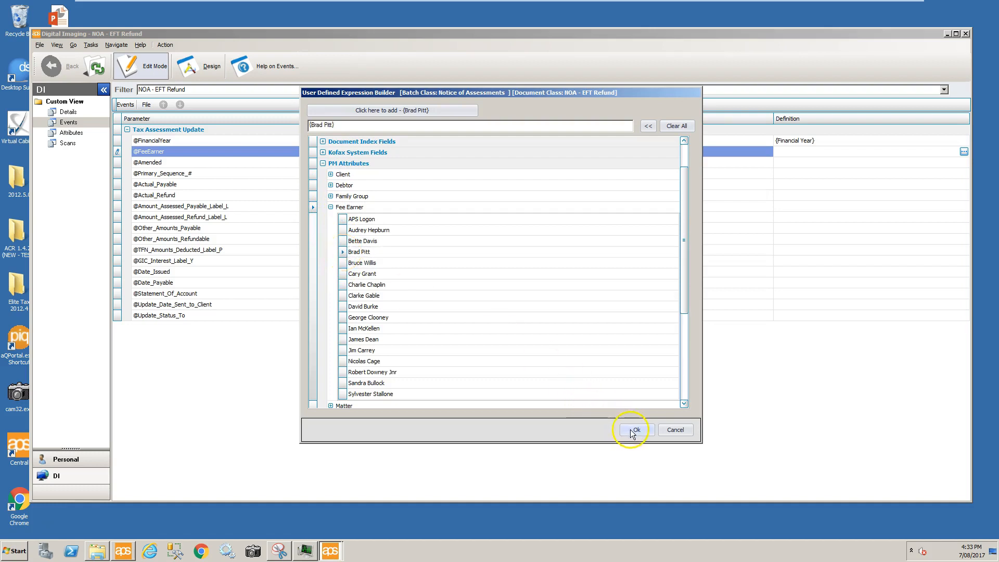
left_click(637, 429)
left_click(790, 161)
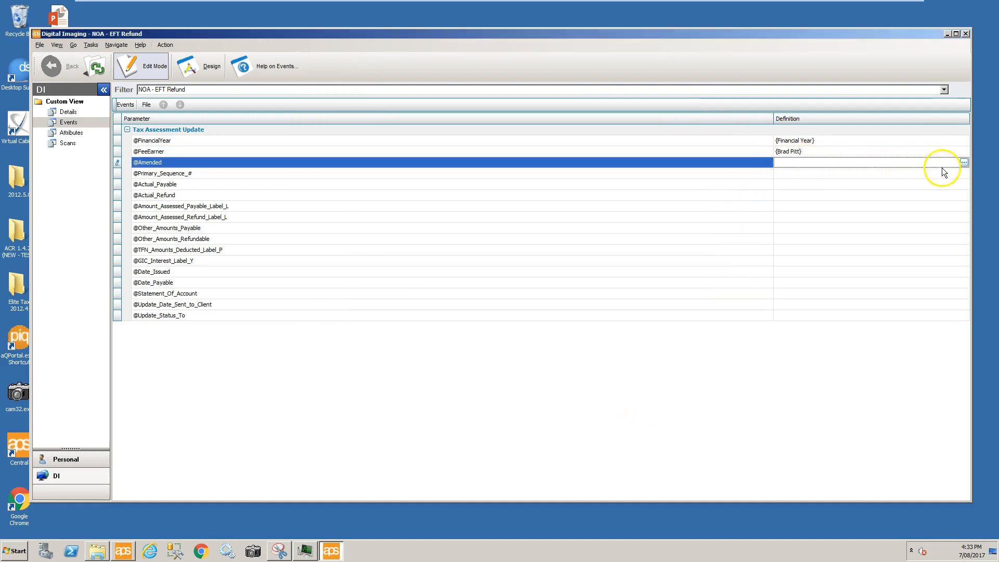
left_click(964, 162)
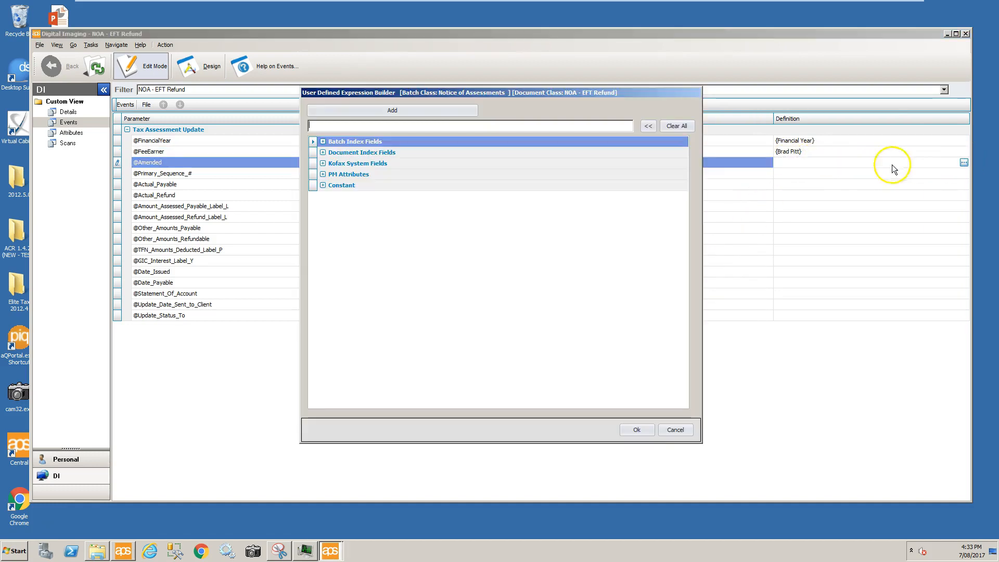
left_click(323, 152)
left_click(344, 175)
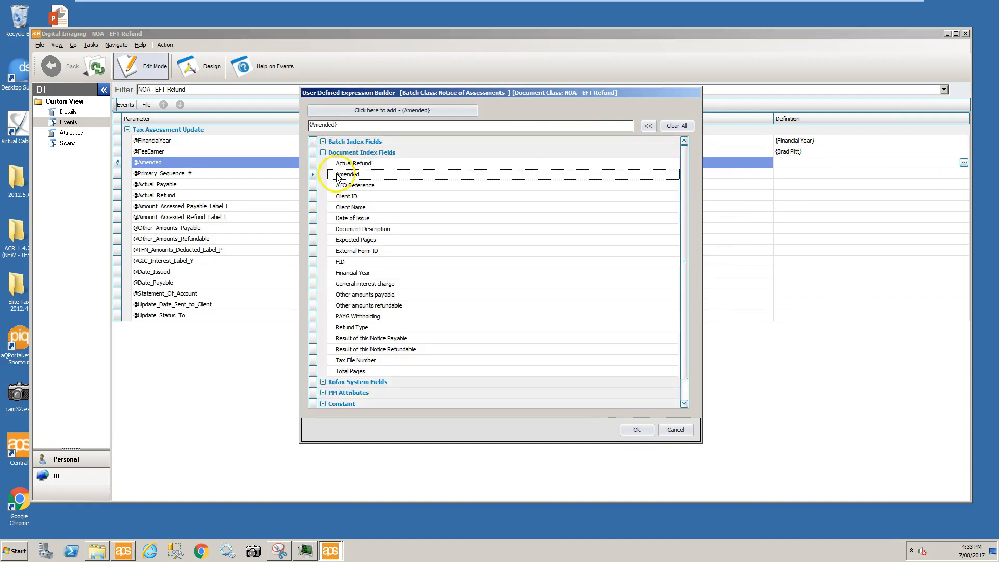
left_click(632, 428)
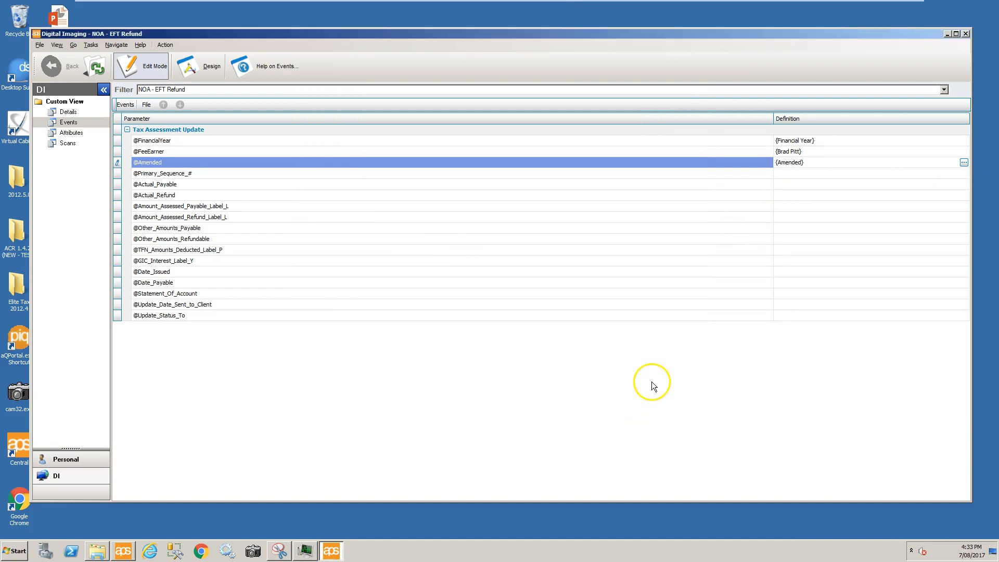
left_click(808, 174)
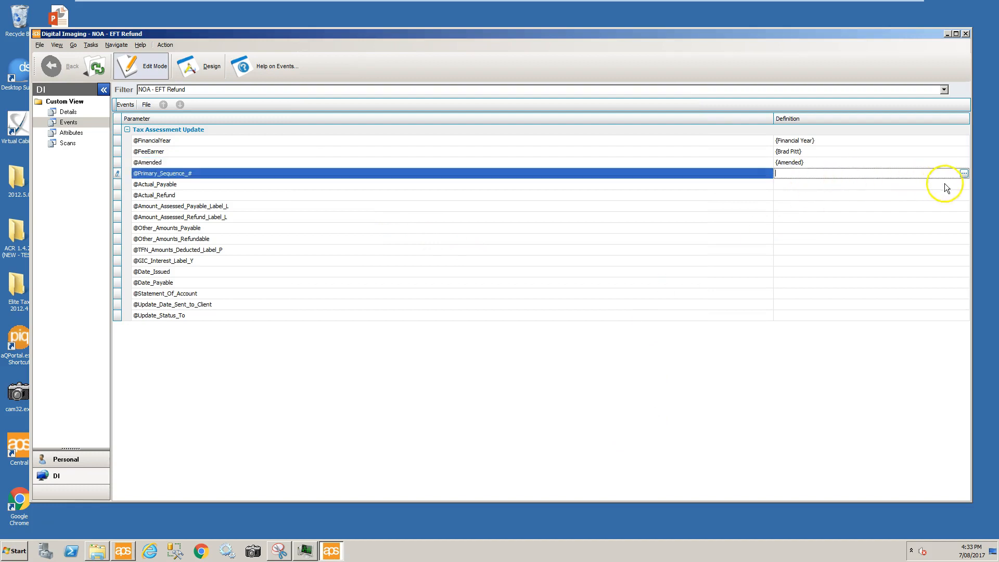
left_click(963, 174)
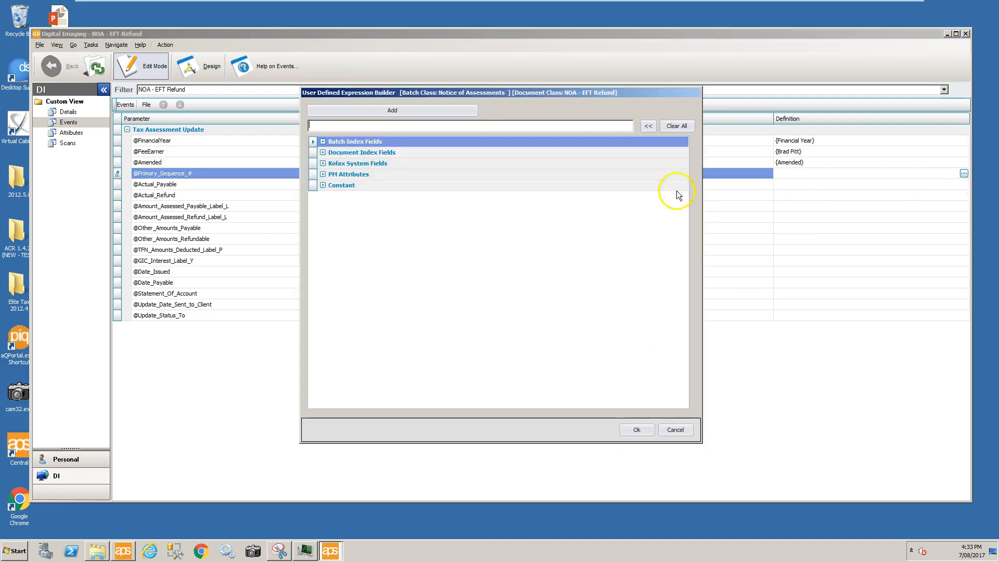
left_click(322, 152)
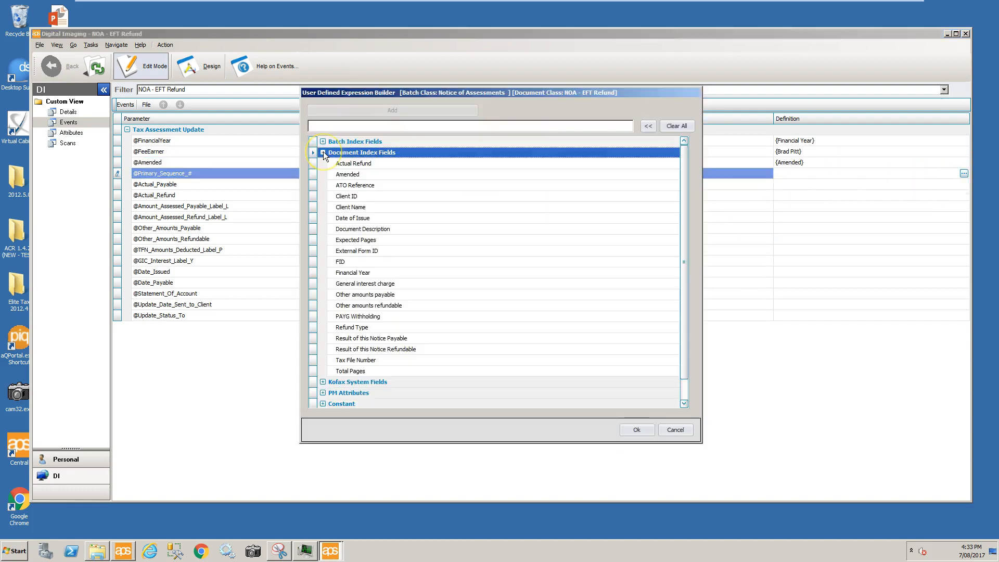
left_click(331, 186)
double_click(331, 186)
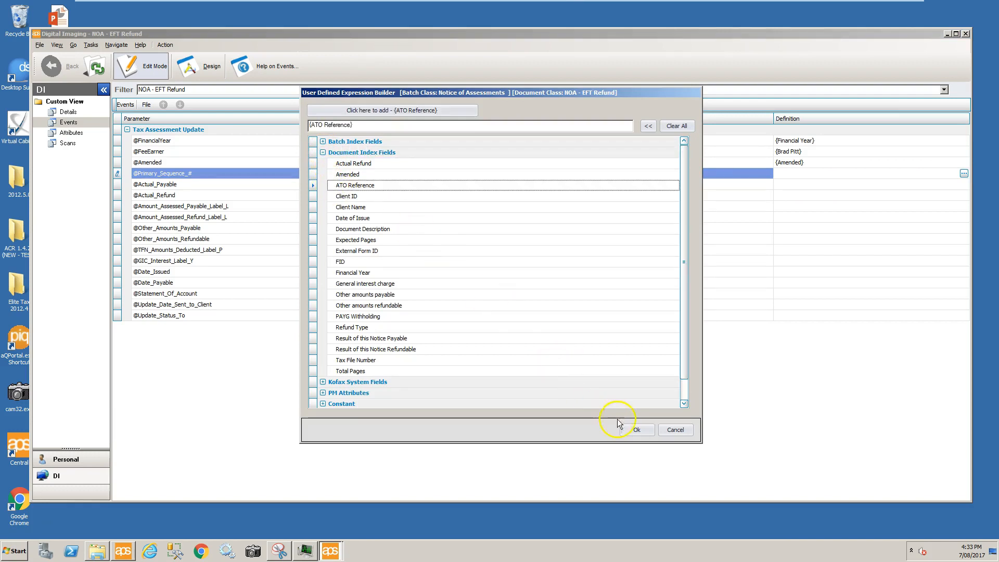
left_click(632, 429)
left_click(784, 186)
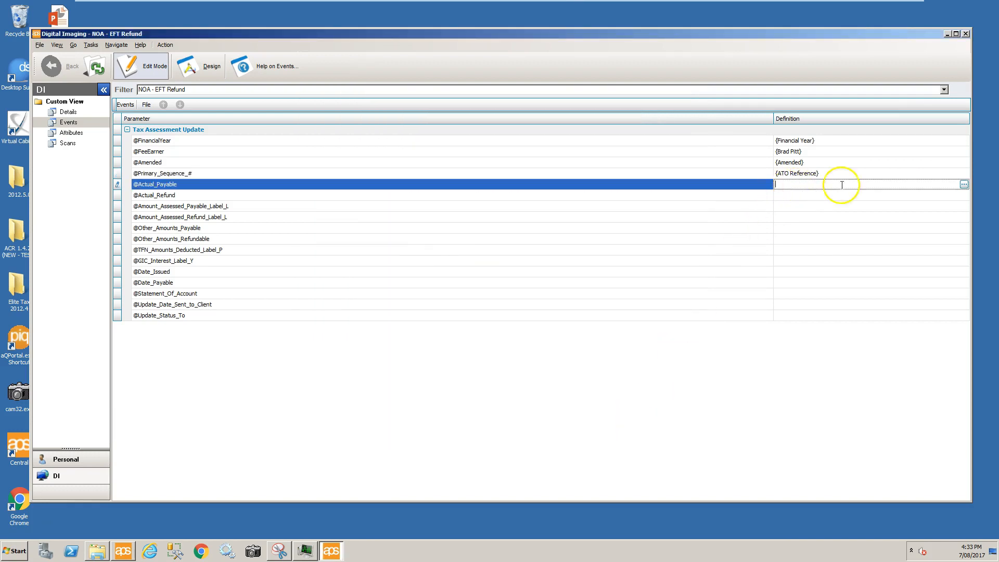
left_click(964, 184)
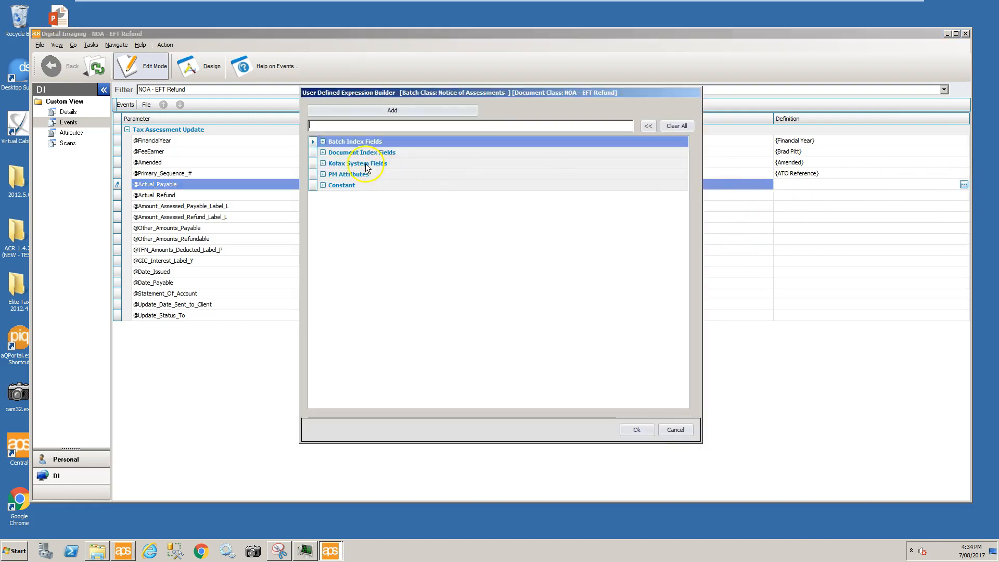
left_click(324, 153)
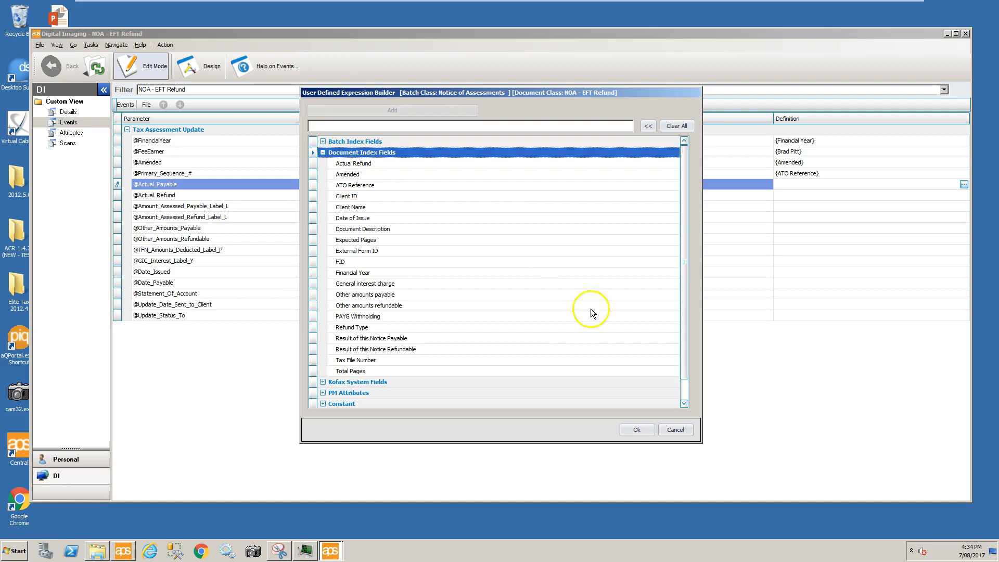
left_click(675, 430)
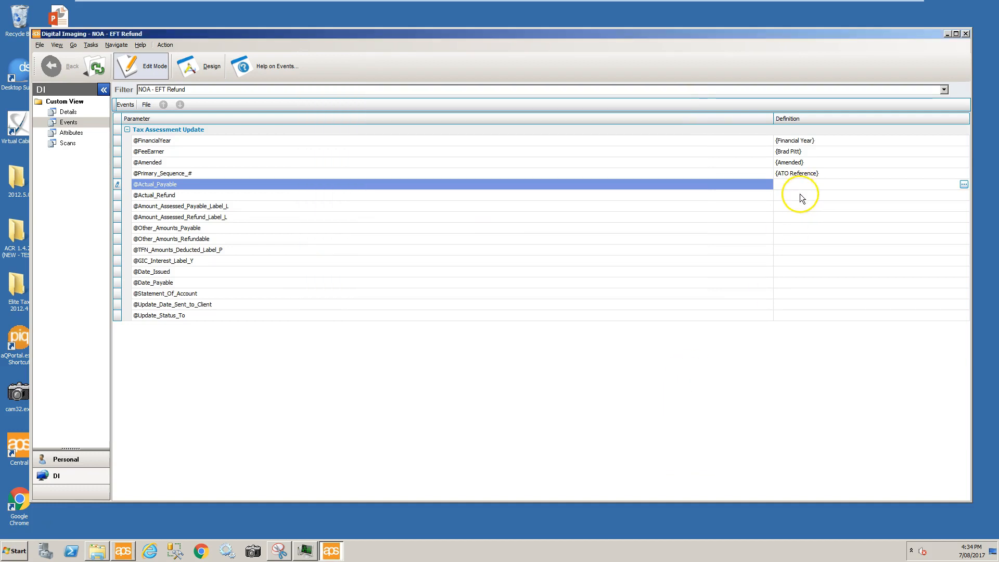
left_click(817, 195)
left_click(964, 194)
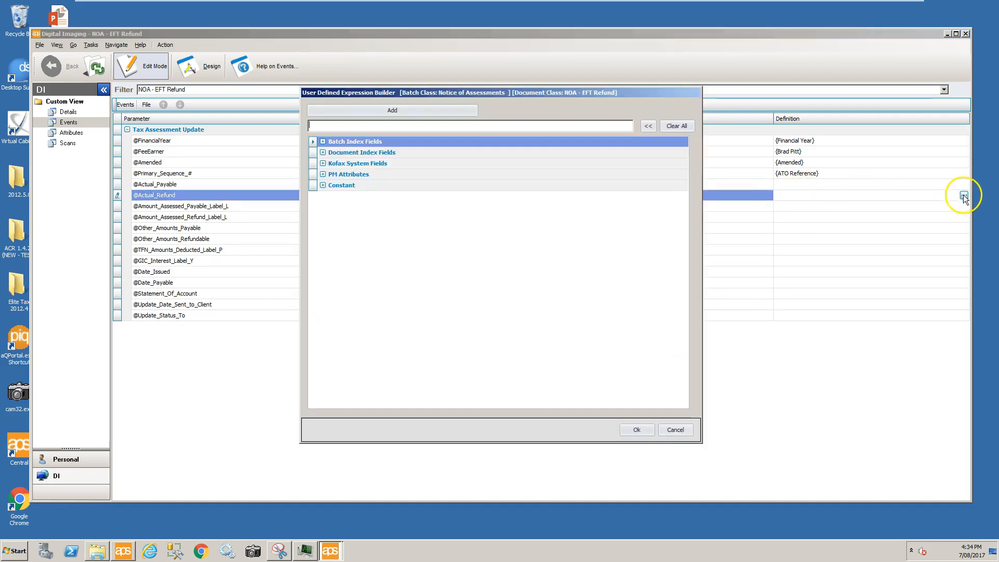
left_click(323, 152)
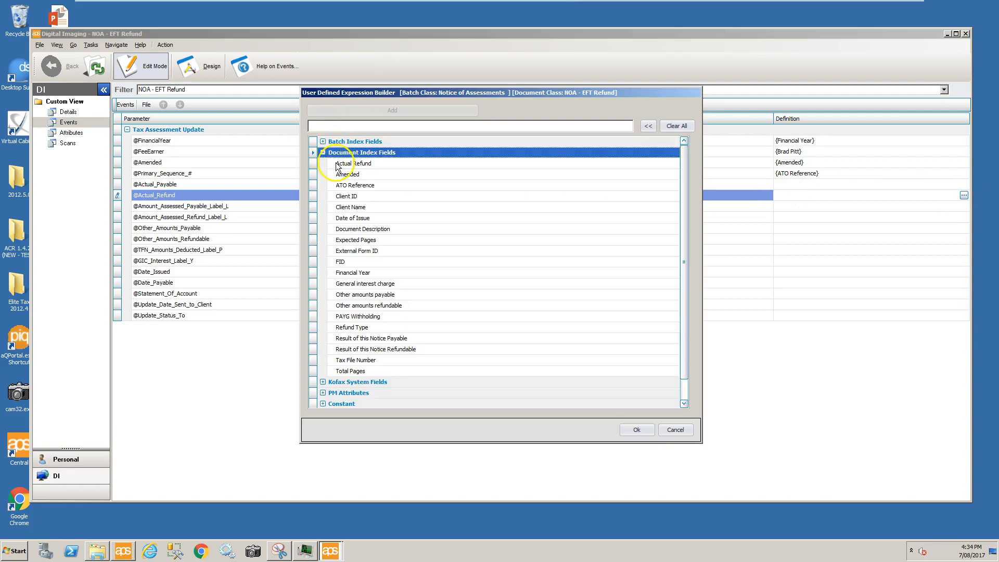
double_click(340, 164)
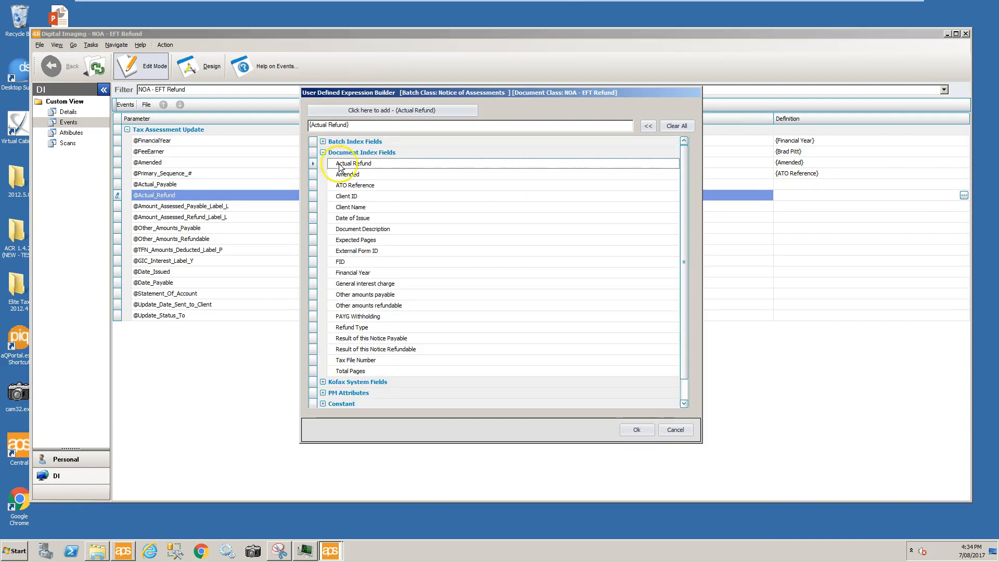
left_click(637, 429)
left_click(786, 209)
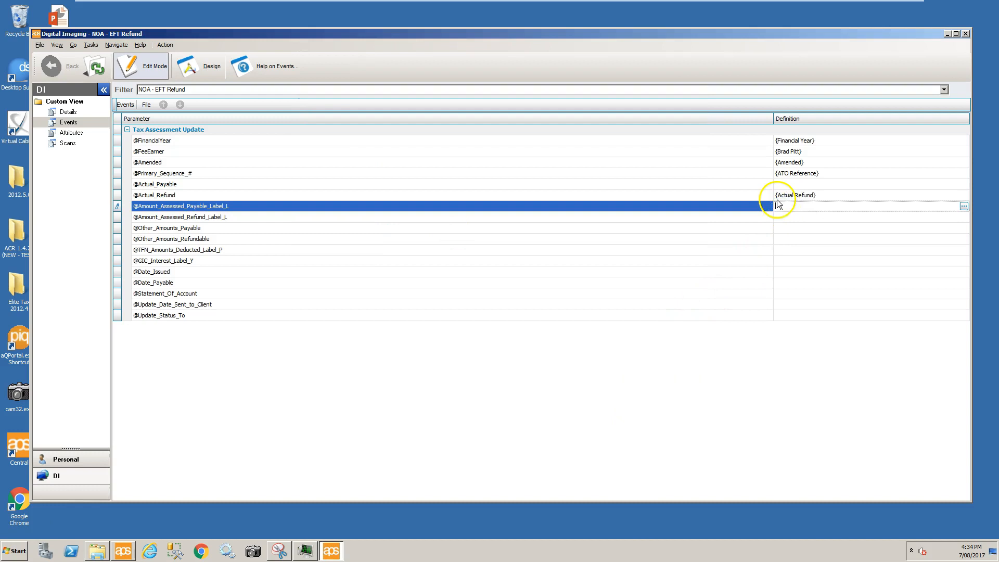
left_click(963, 206)
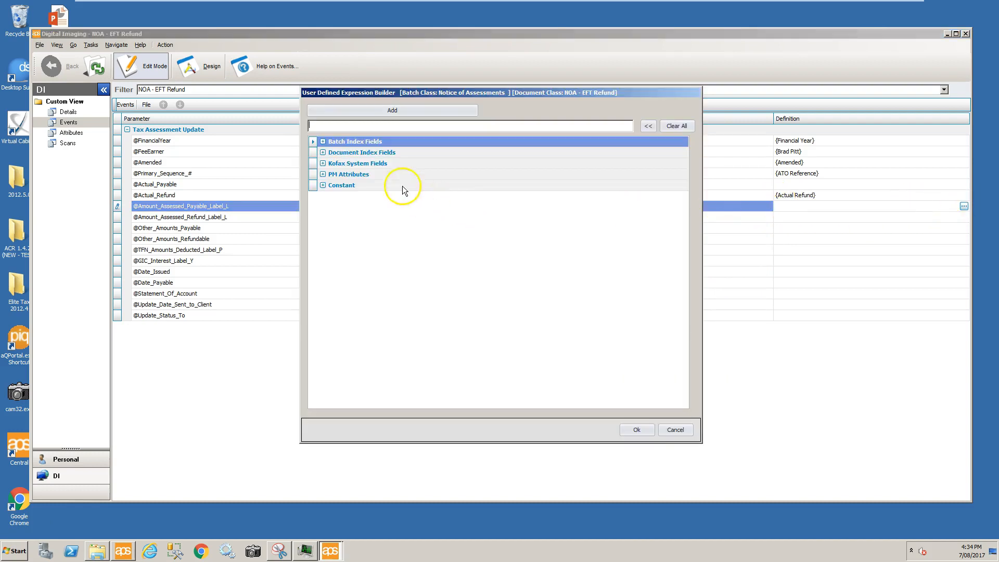
left_click(322, 152)
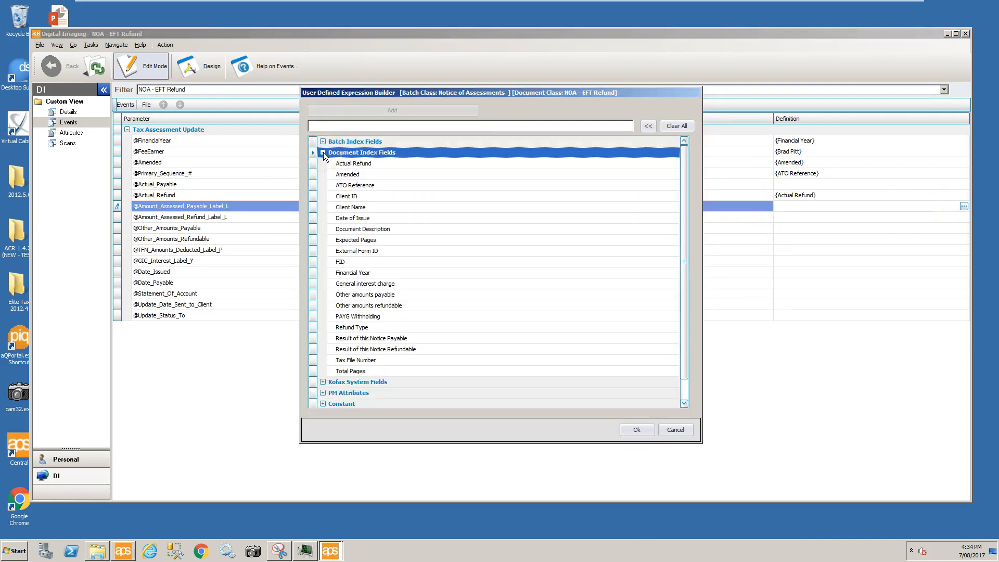
left_click(354, 339)
double_click(353, 339)
left_click(636, 430)
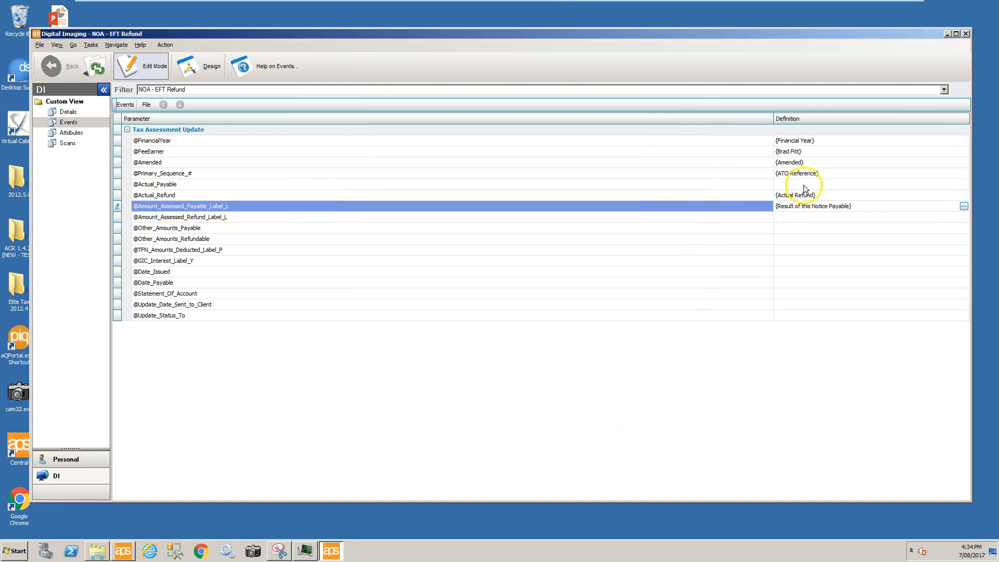
left_click(858, 217)
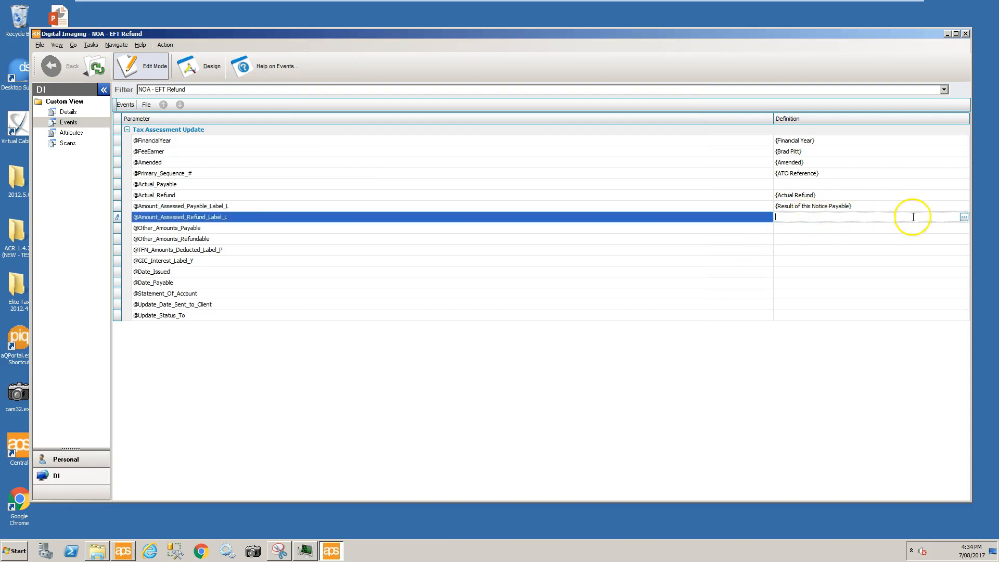
left_click(964, 217)
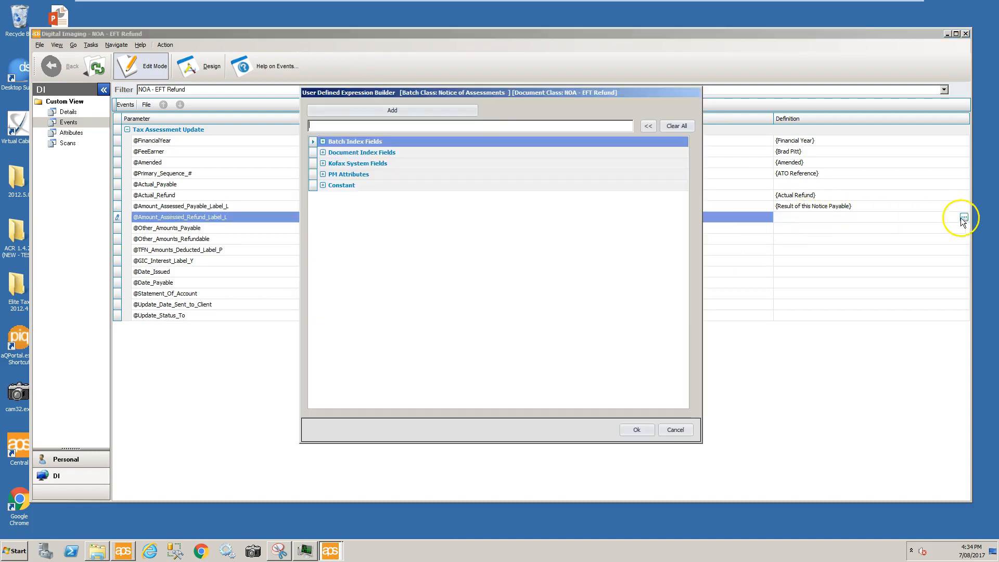
left_click(323, 152)
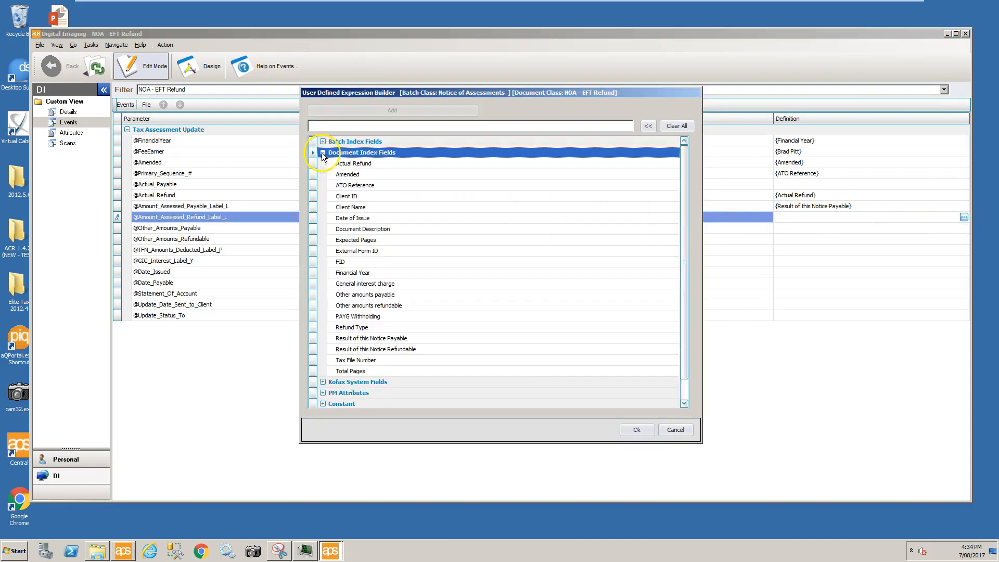
double_click(365, 349)
left_click(634, 429)
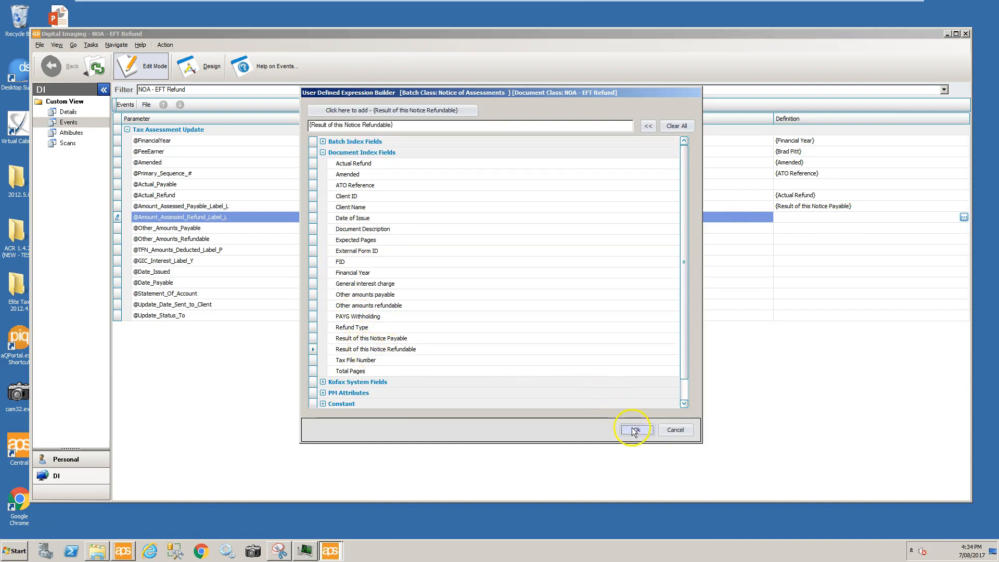
left_click(787, 230)
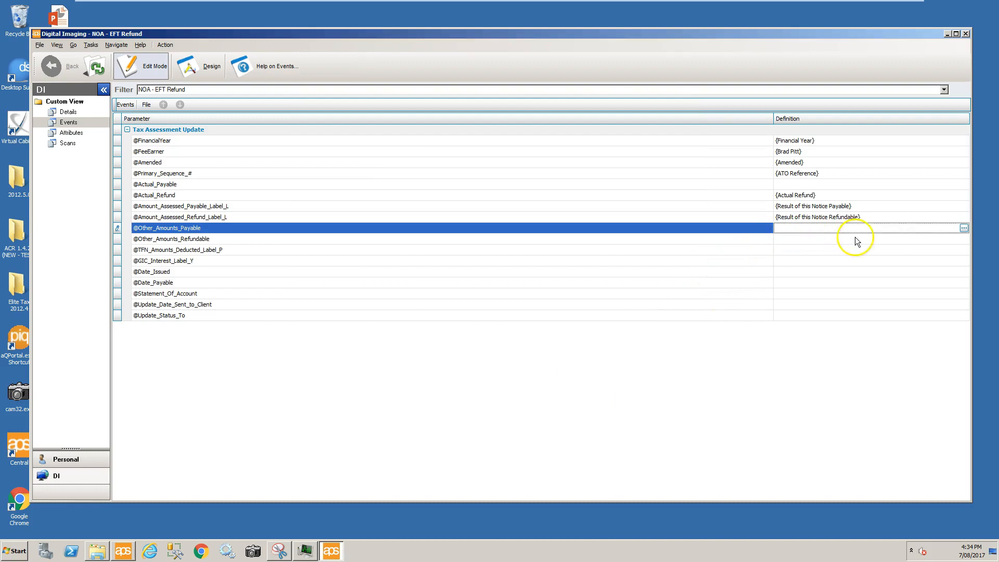
left_click(964, 228)
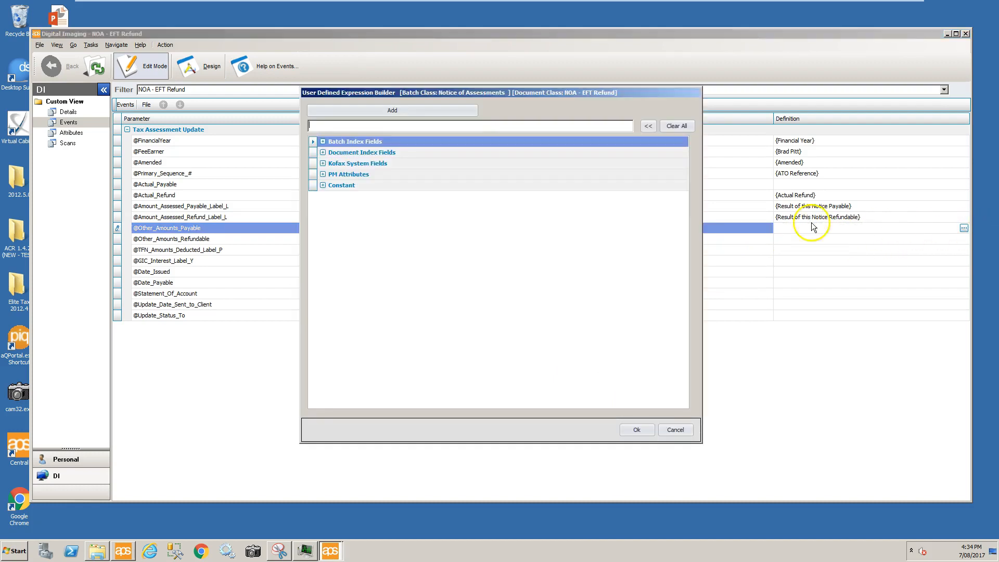
left_click(323, 153)
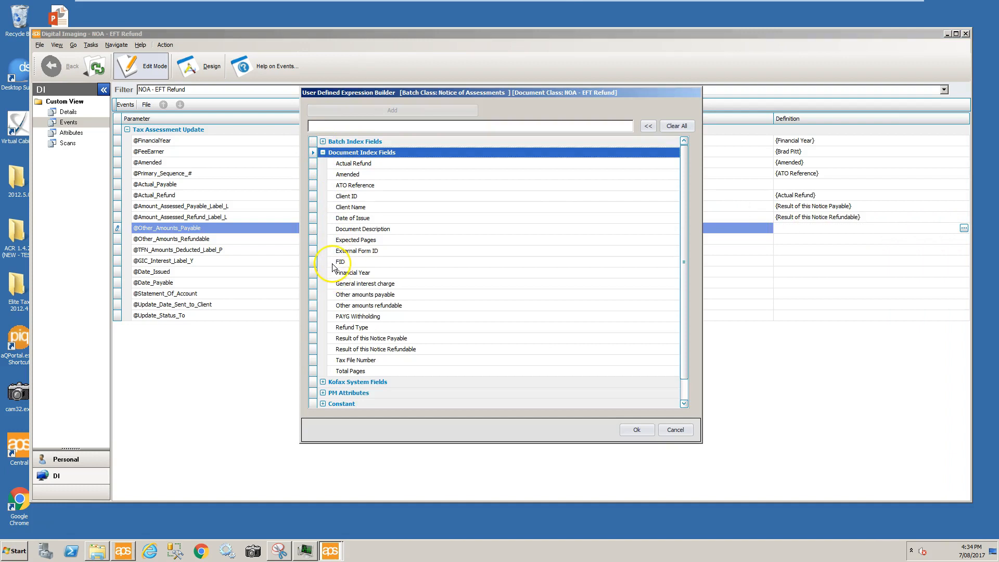
left_click(337, 298)
double_click(338, 297)
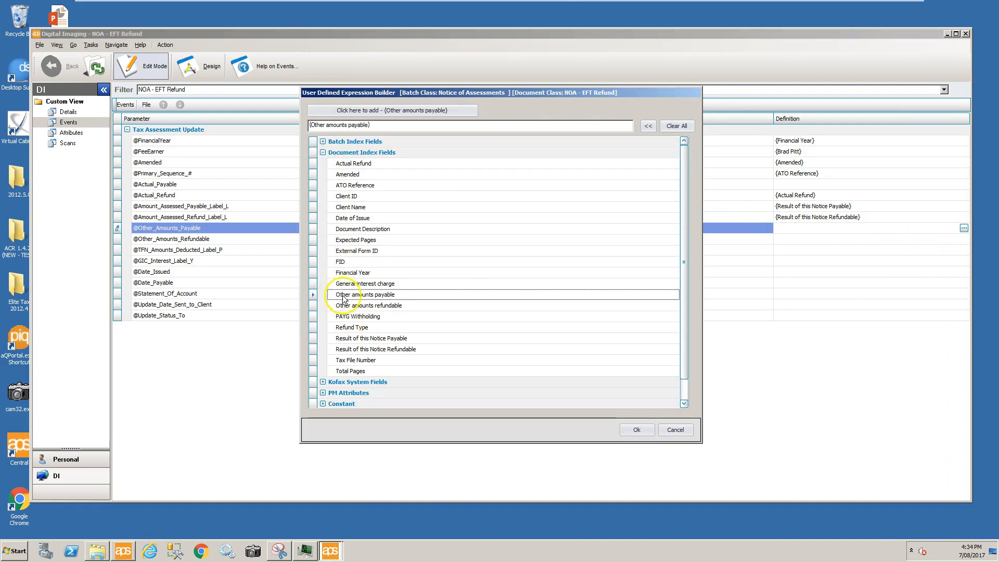
left_click(636, 430)
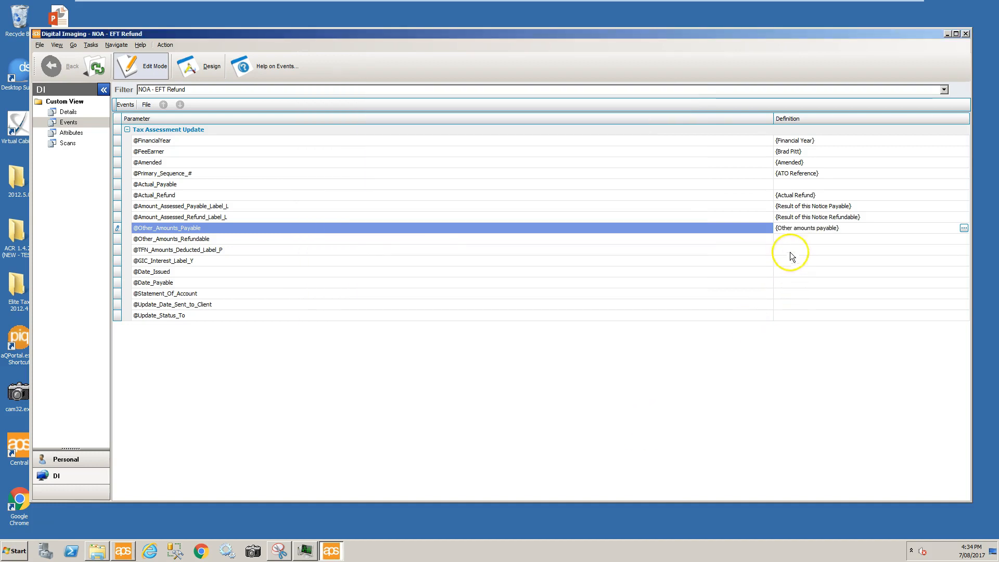
left_click(789, 240)
left_click(963, 239)
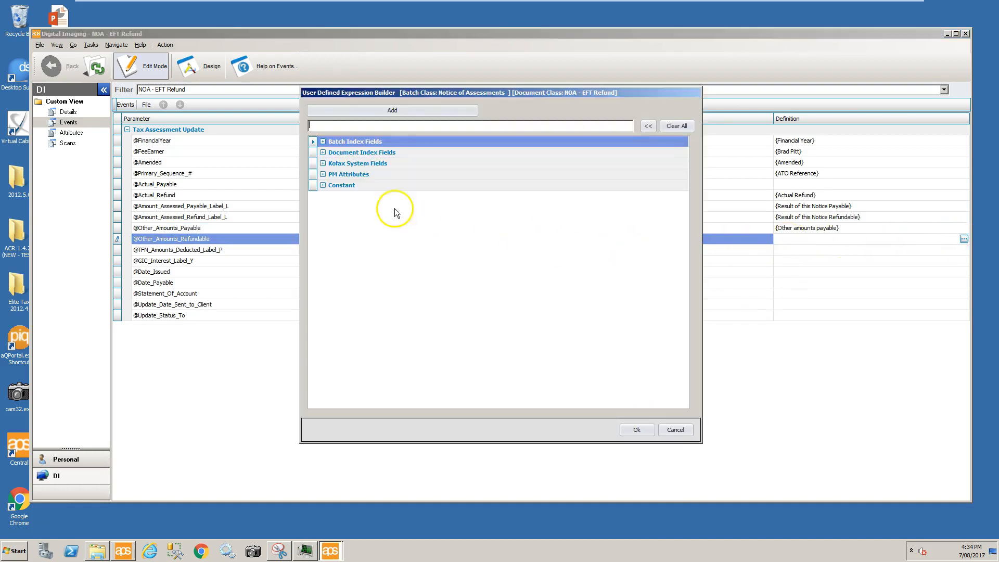
left_click(323, 153)
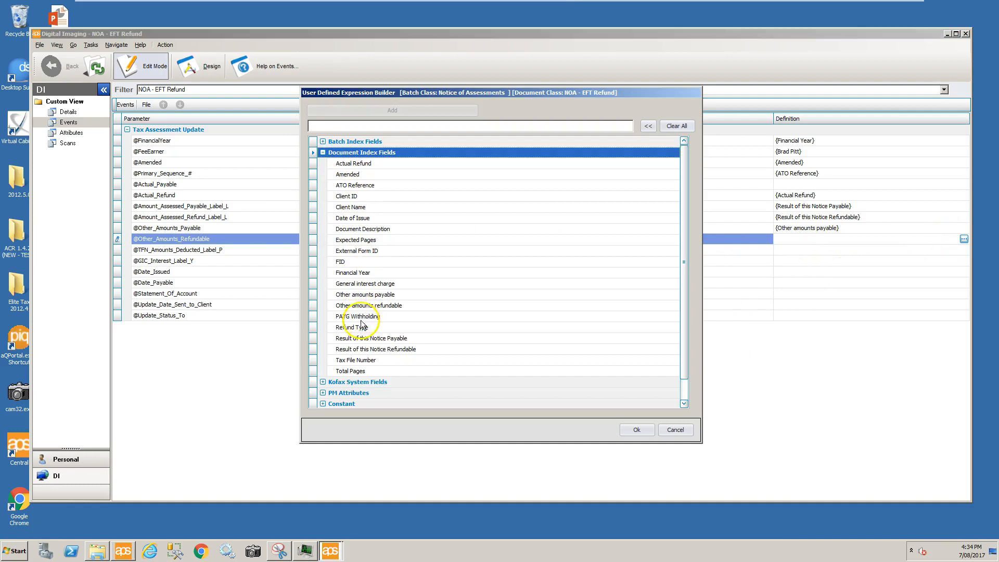
double_click(356, 305)
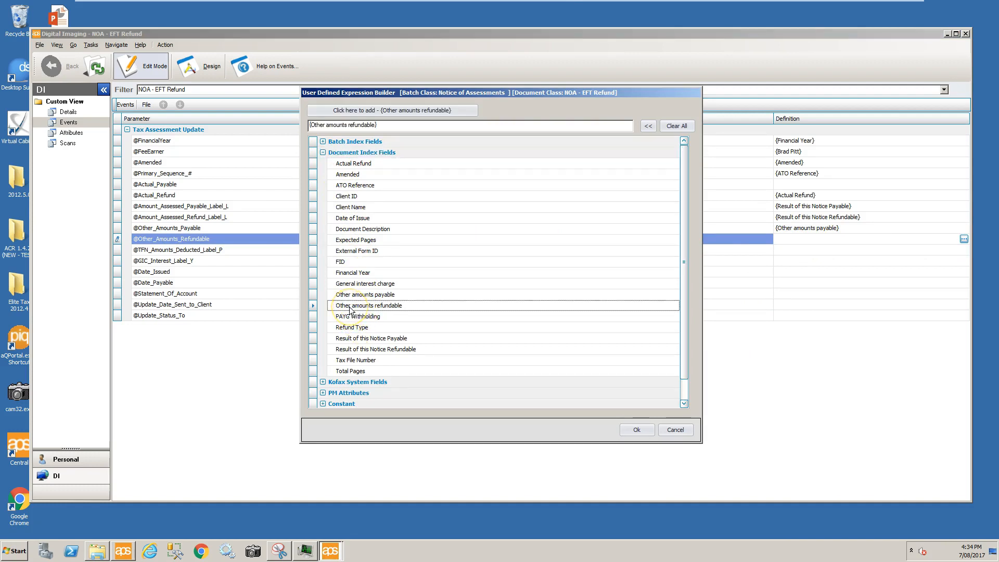
left_click(633, 429)
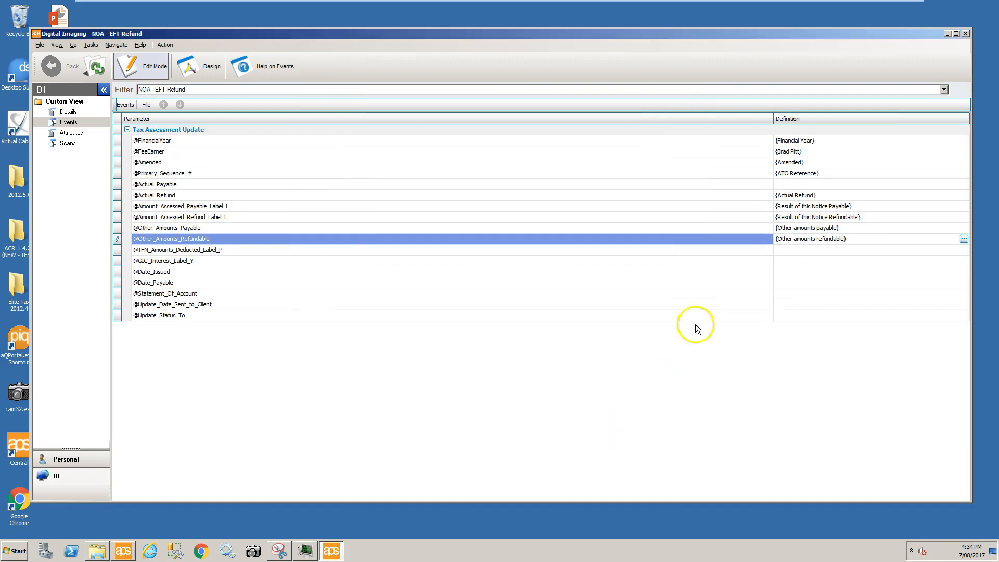
left_click(791, 250)
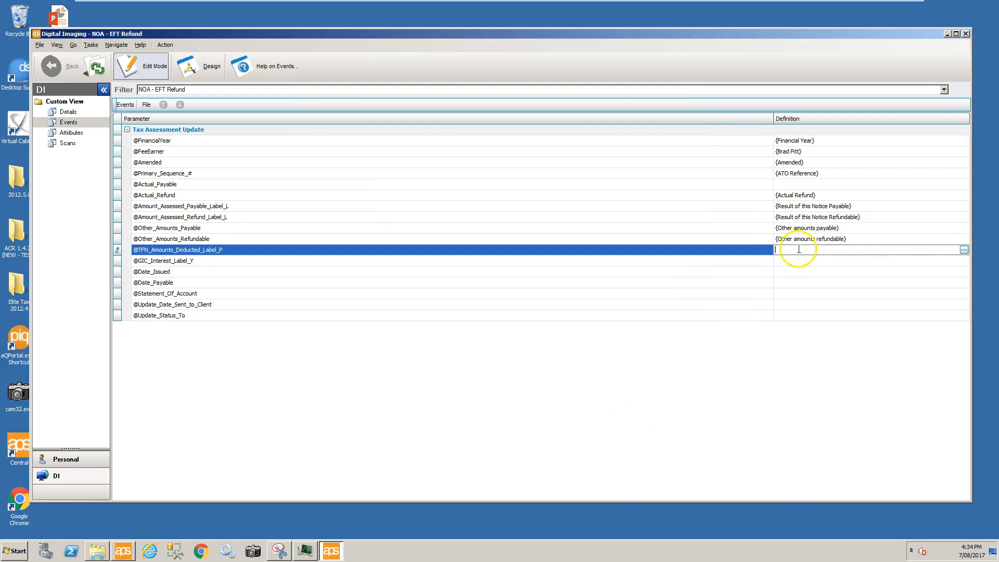
left_click(964, 250)
left_click(322, 153)
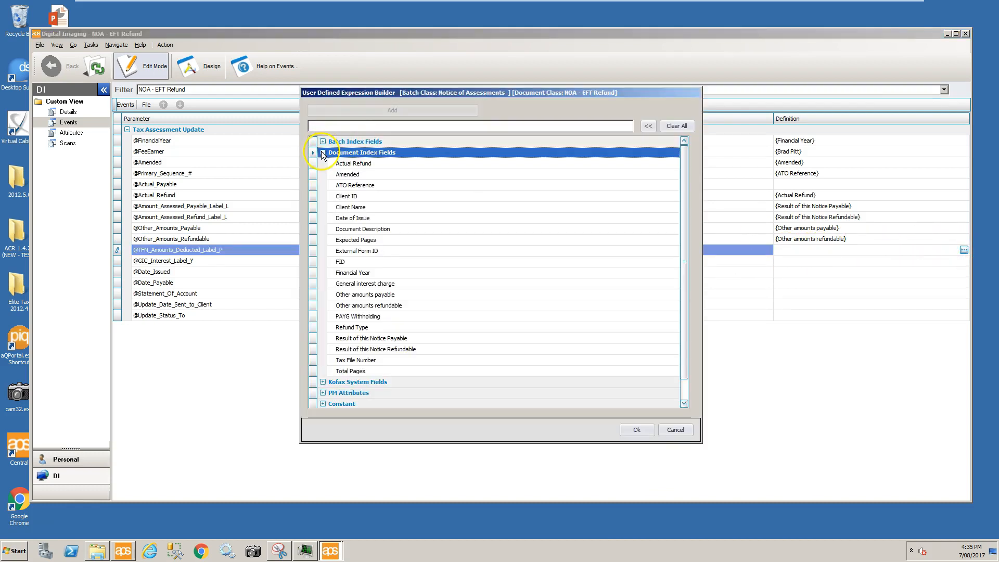
left_click(353, 316)
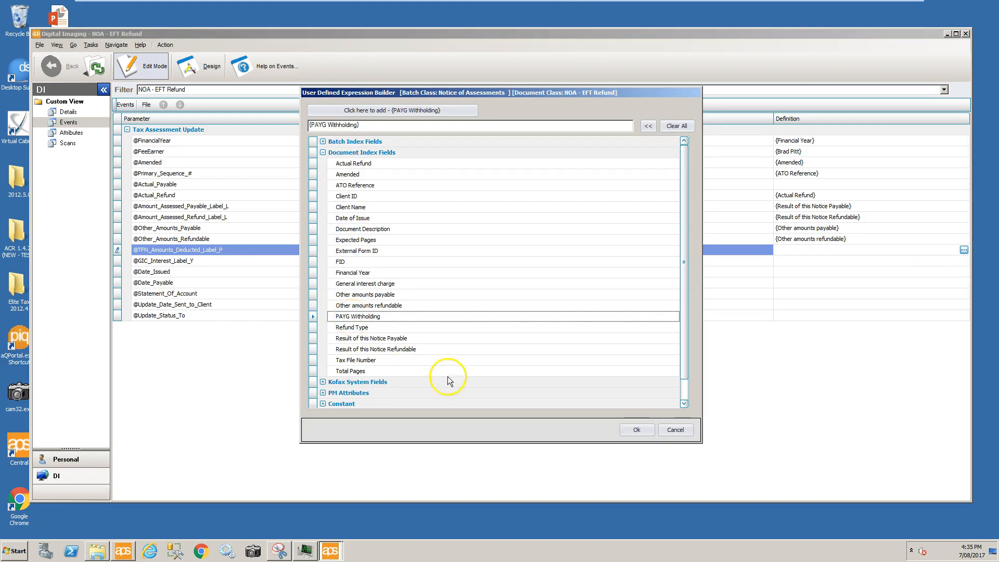
left_click(632, 432)
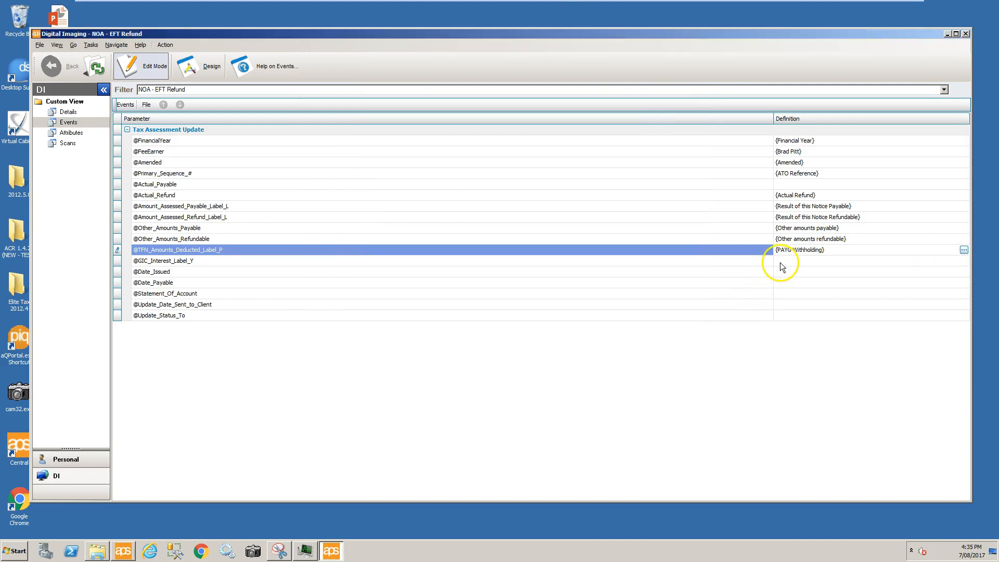
left_click(779, 262)
left_click(963, 261)
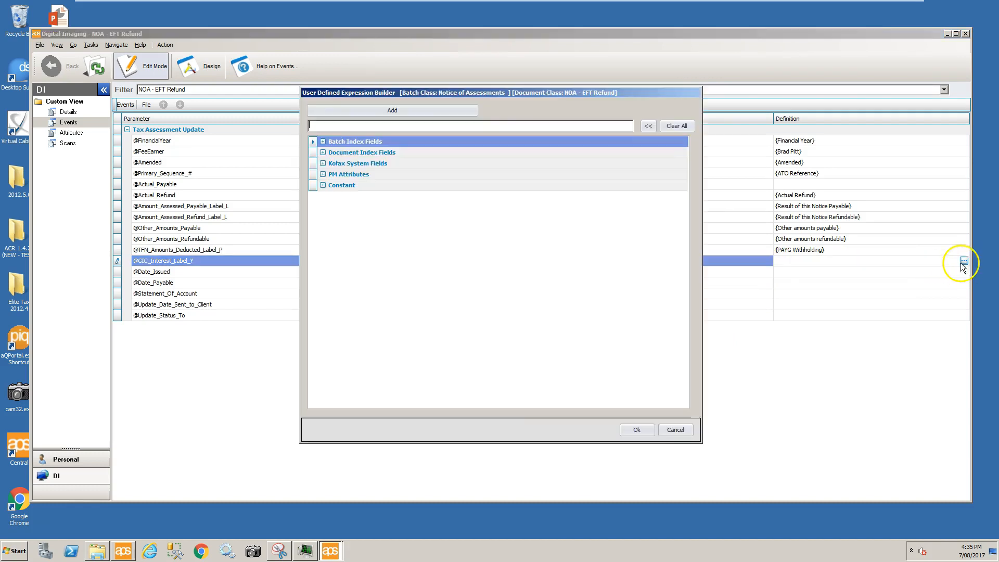
left_click(321, 152)
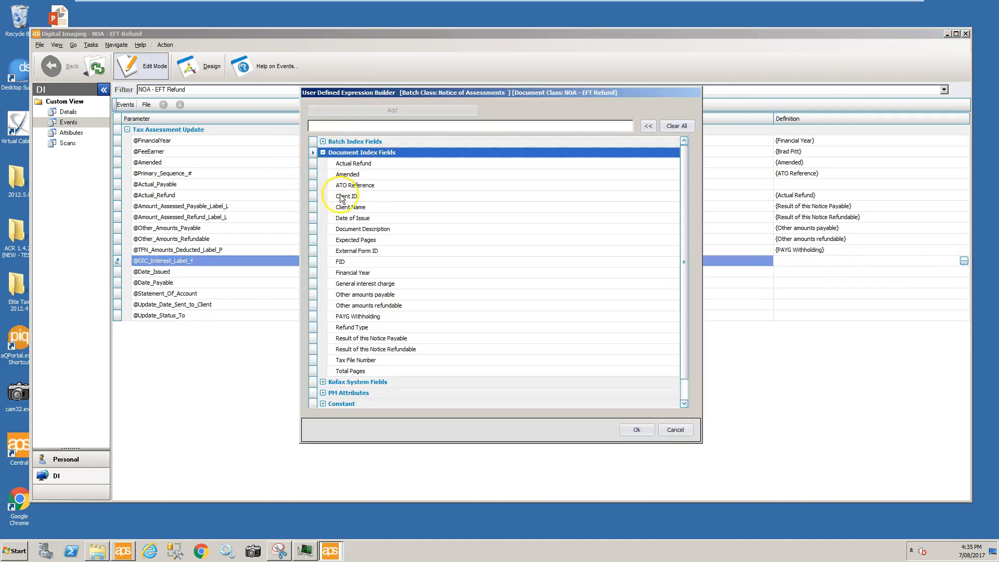
double_click(346, 283)
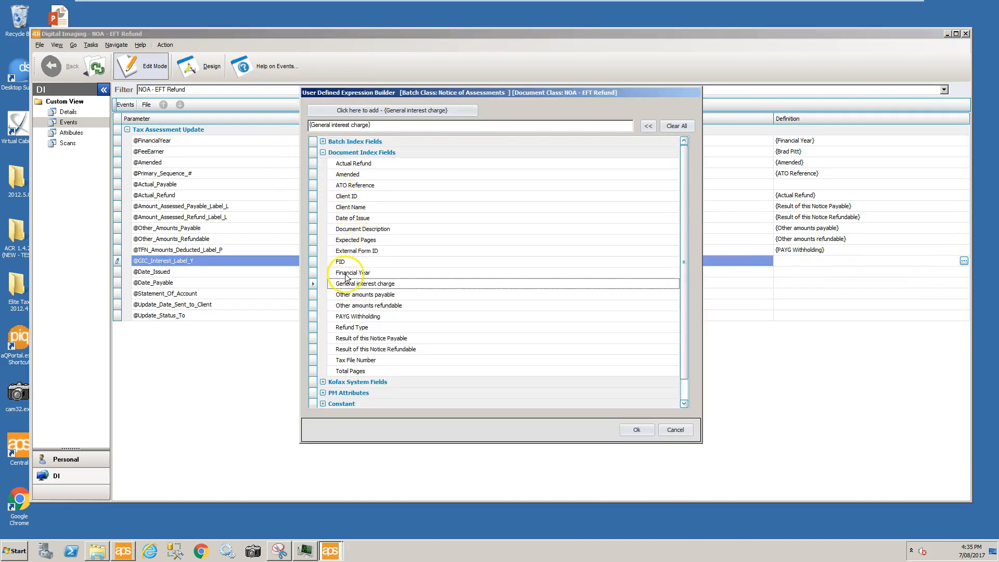
left_click(637, 430)
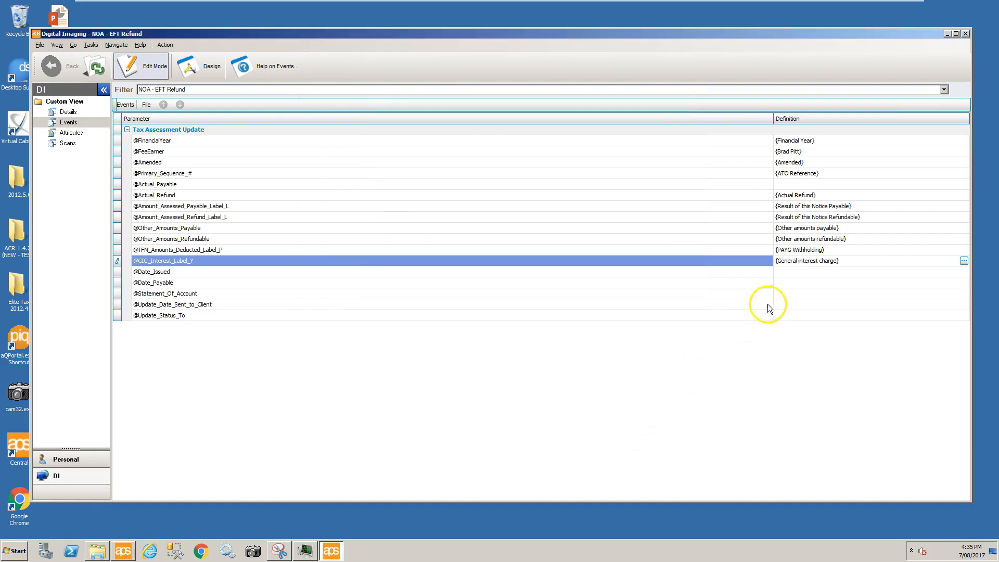
left_click(780, 272)
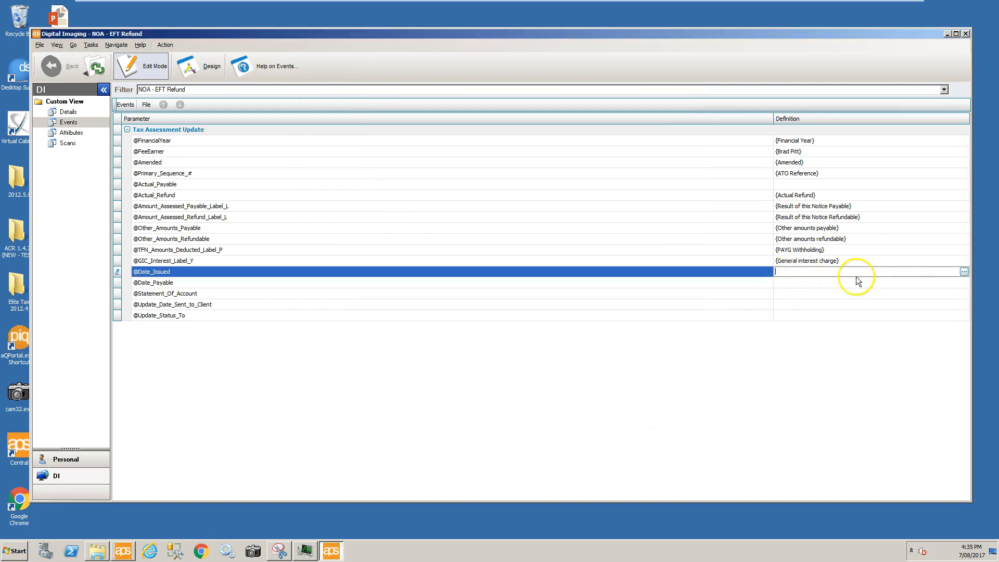
left_click(964, 272)
left_click(322, 153)
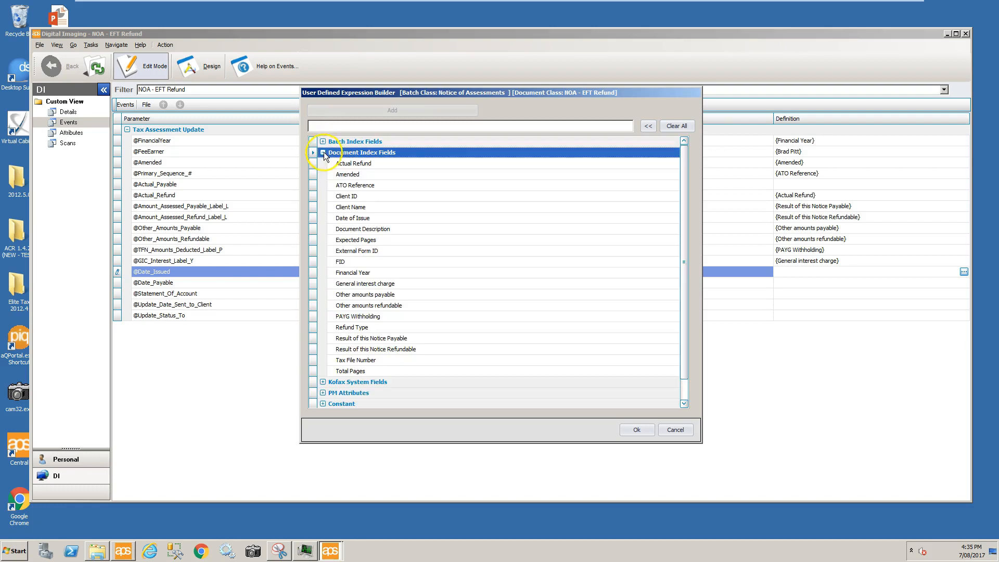
left_click(328, 218)
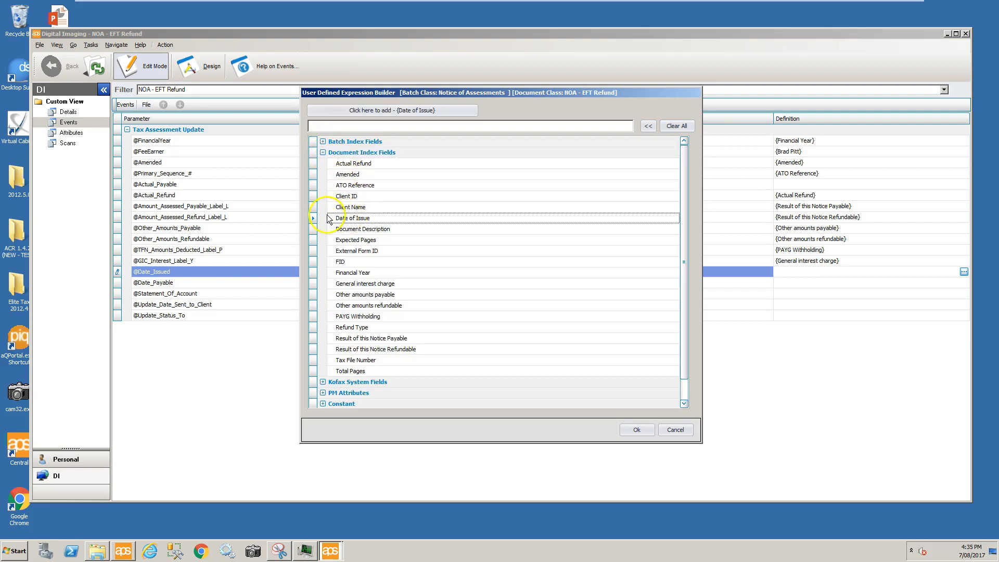
left_click(634, 429)
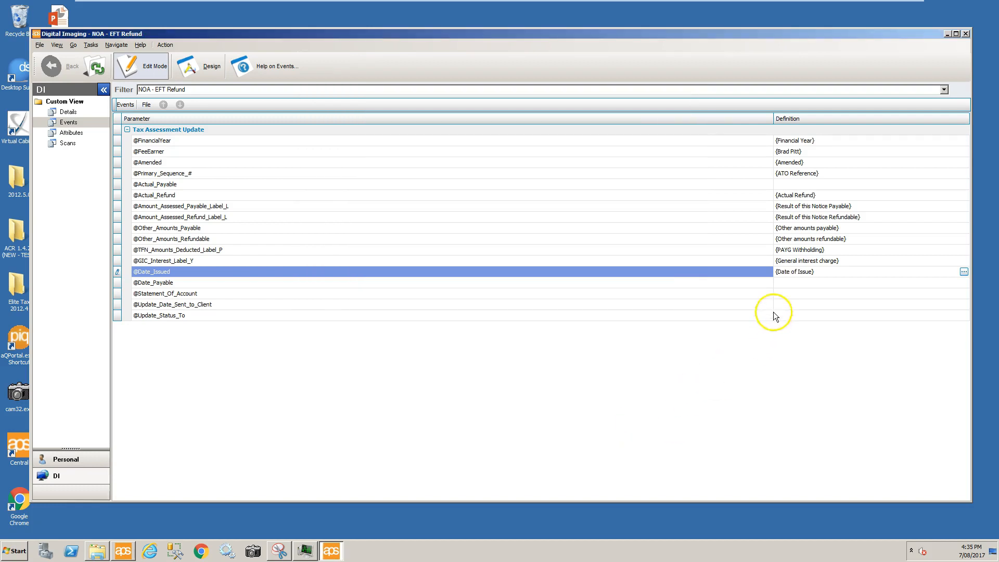
left_click(786, 284)
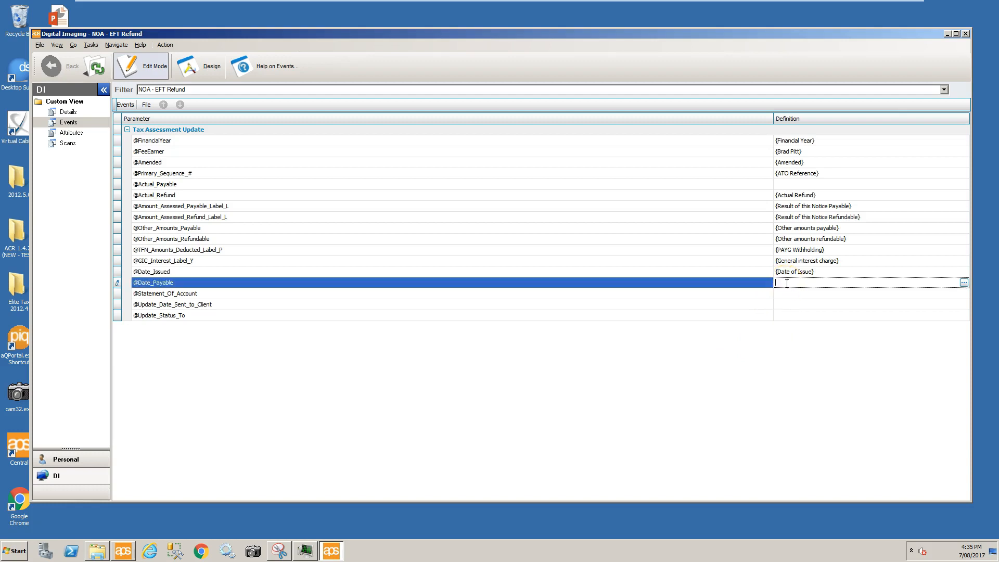
left_click(964, 283)
left_click(323, 153)
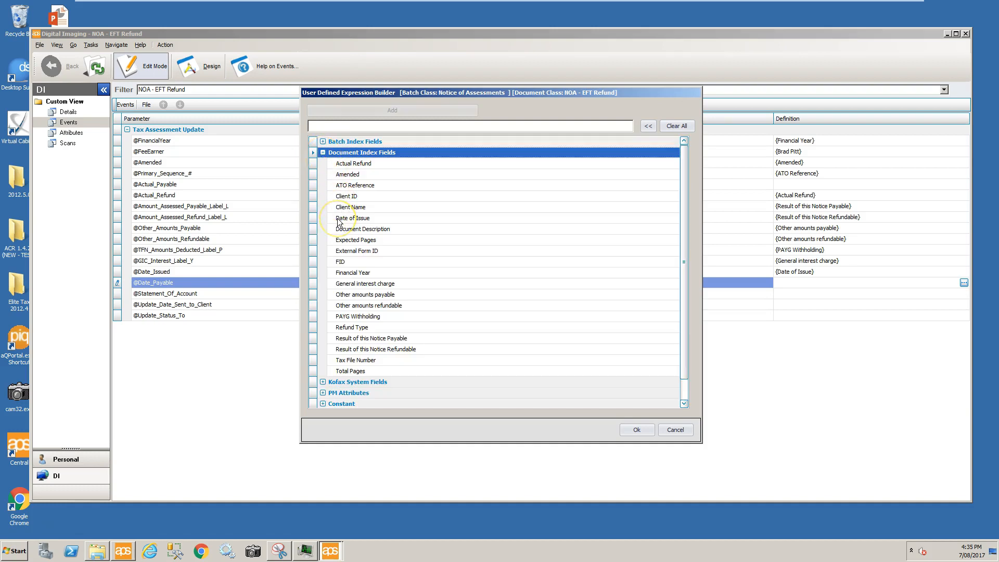
left_click(675, 430)
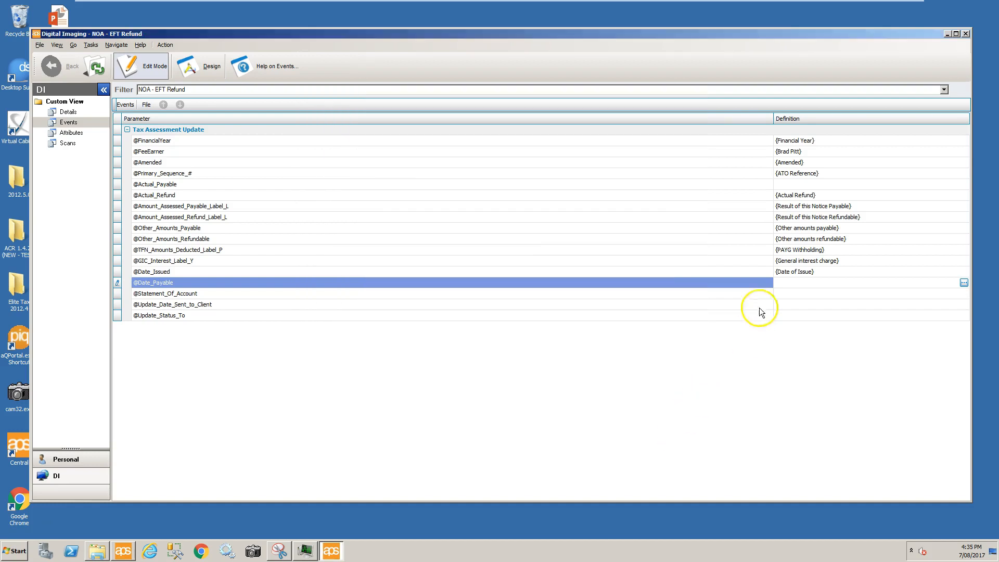
left_click(778, 295)
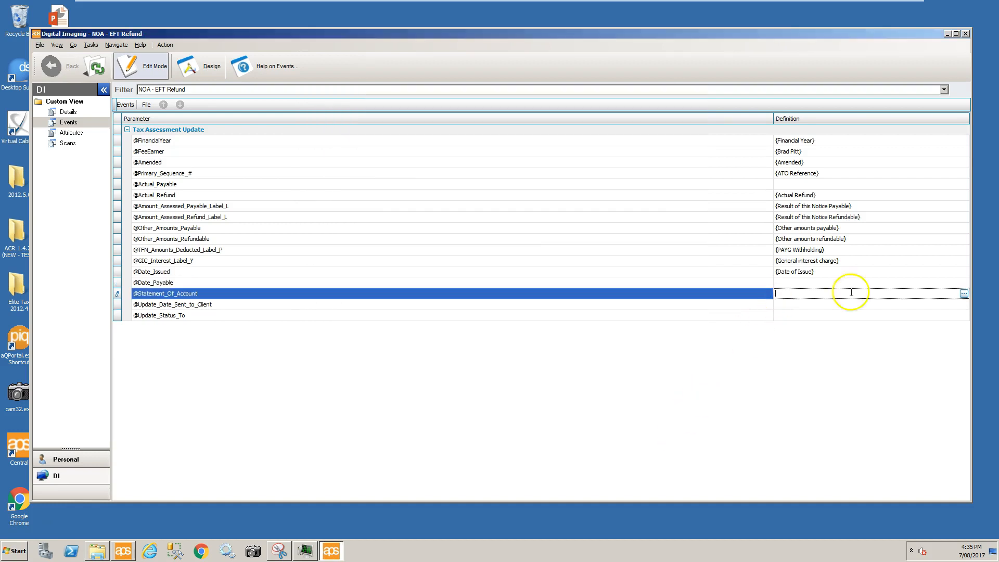
left_click(963, 293)
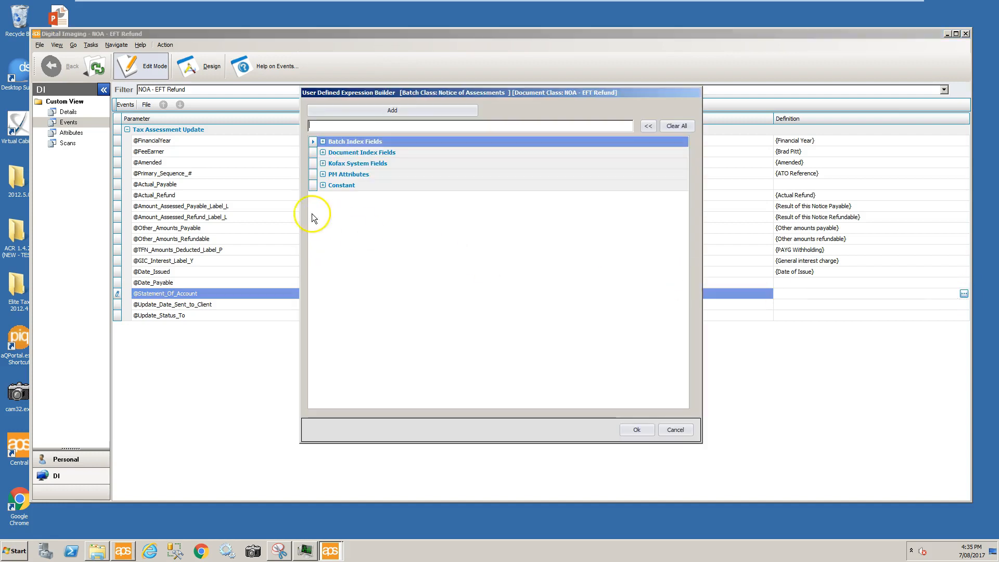
left_click(323, 185)
left_click(333, 196)
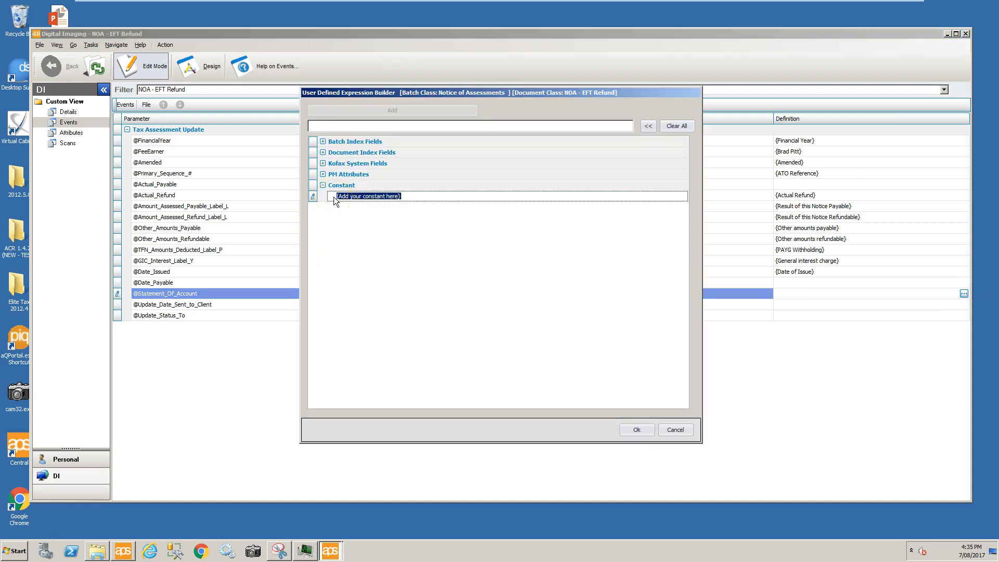
type("Y")
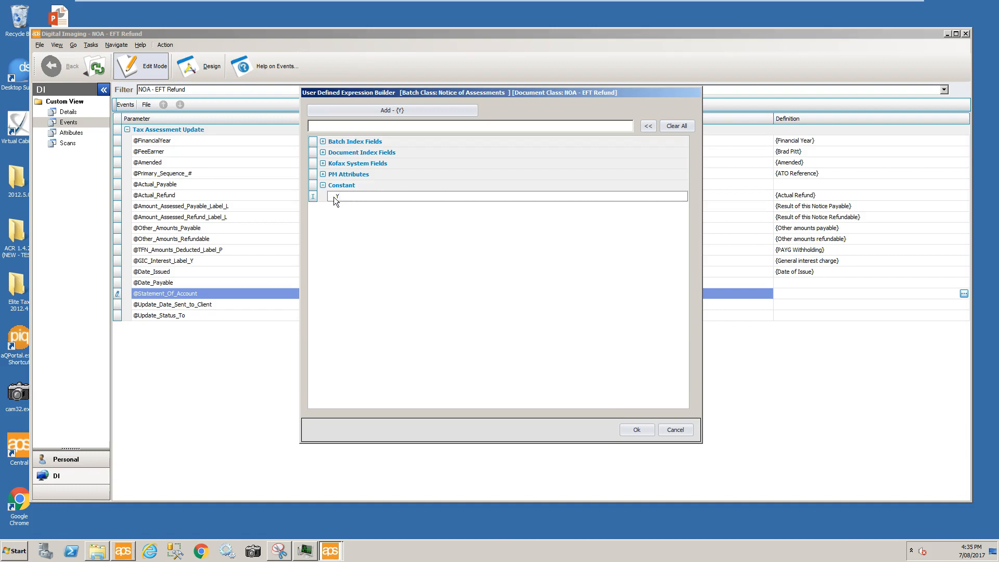
left_click(329, 111)
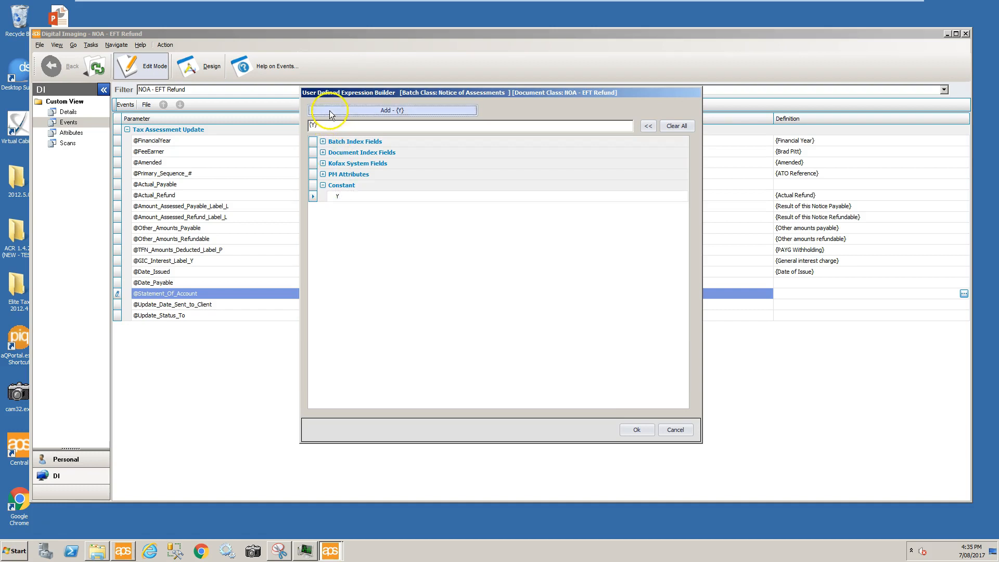
left_click(629, 430)
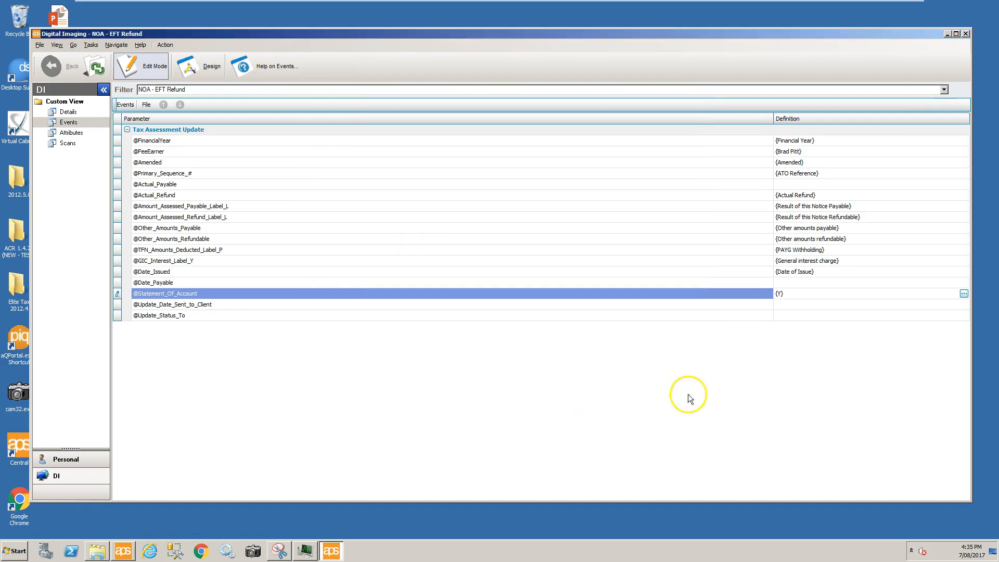
left_click(791, 305)
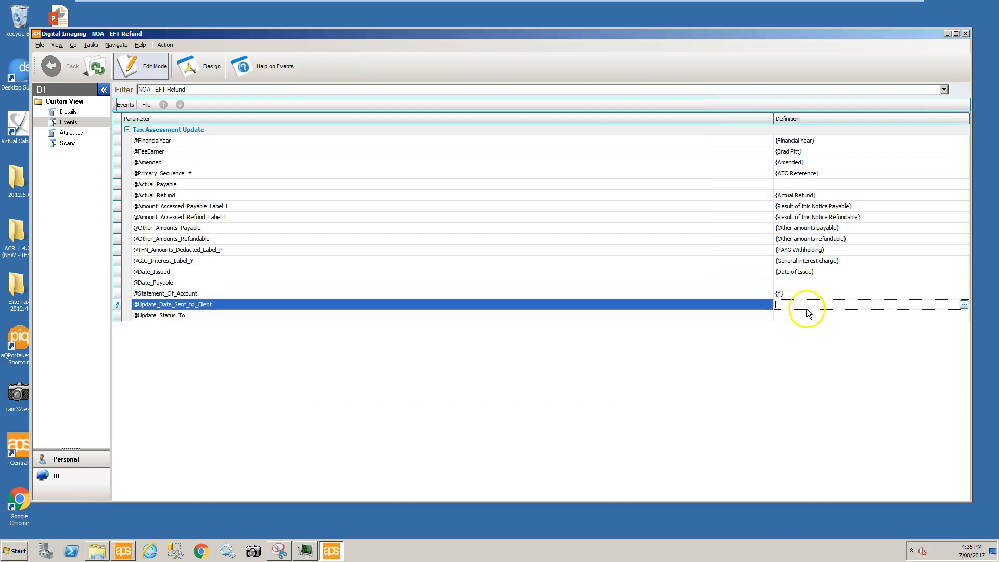
left_click(964, 305)
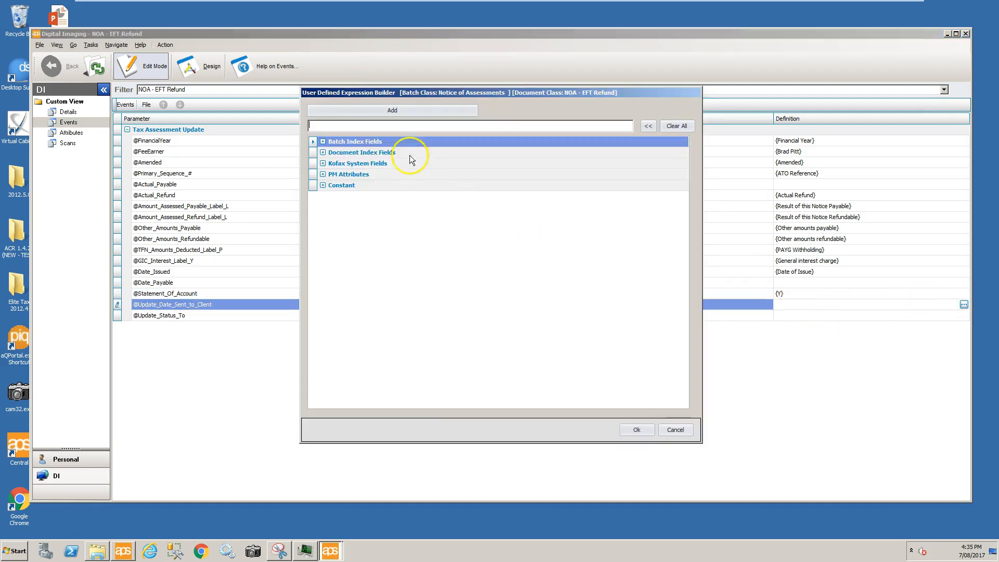
left_click(322, 186)
left_click(334, 196)
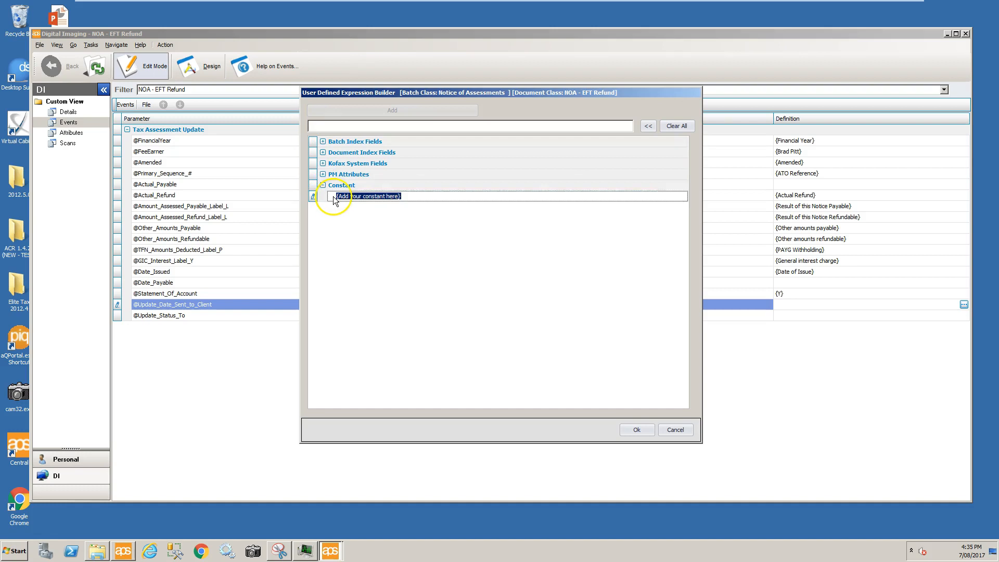
type("Y")
left_click(338, 111)
left_click(647, 127)
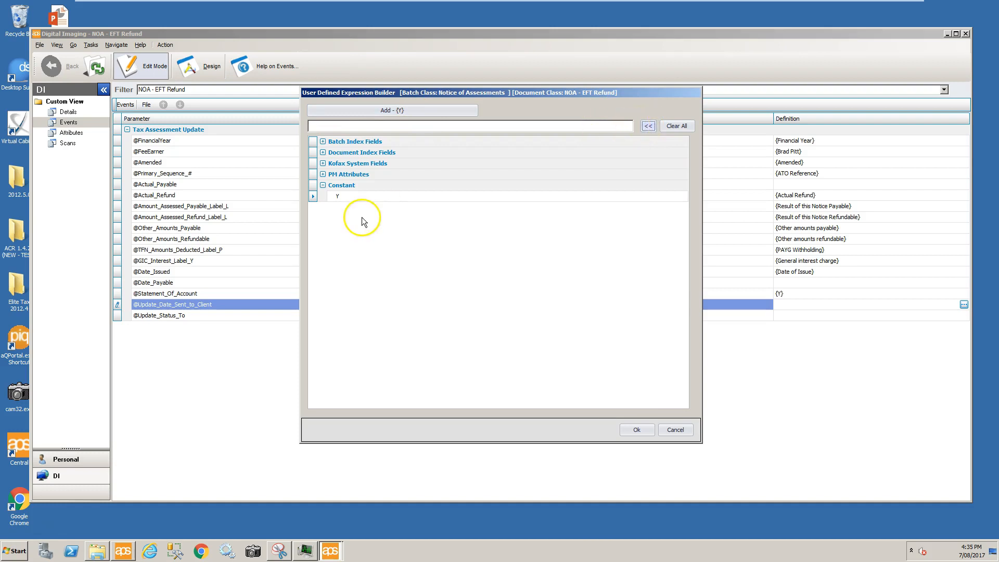
left_click(346, 110)
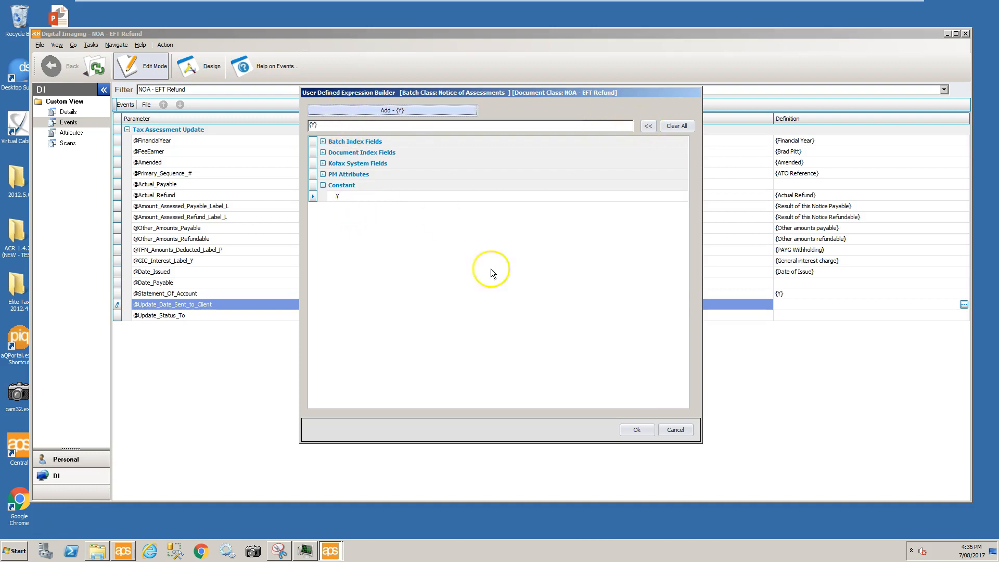
left_click(635, 429)
left_click(806, 316)
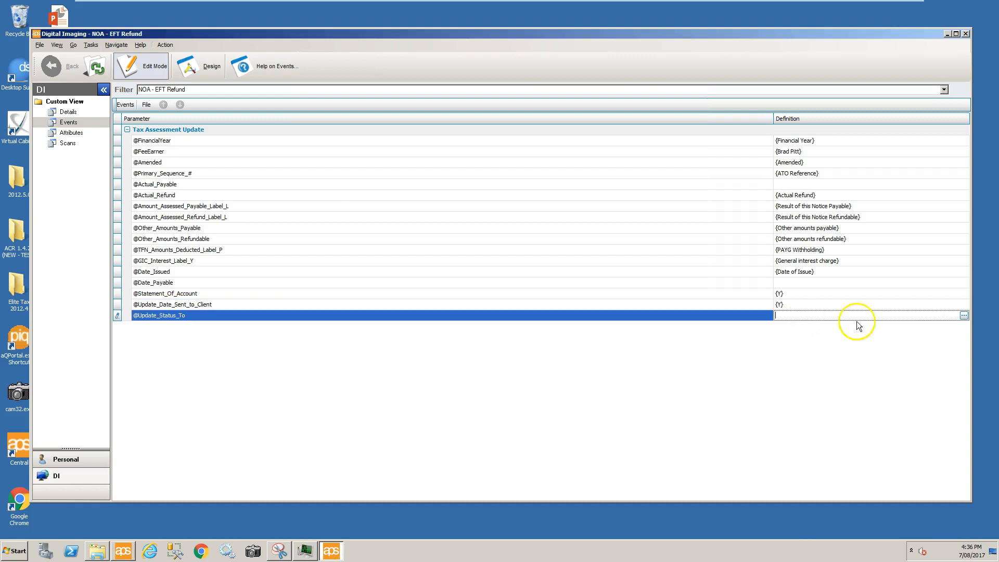
left_click(964, 315)
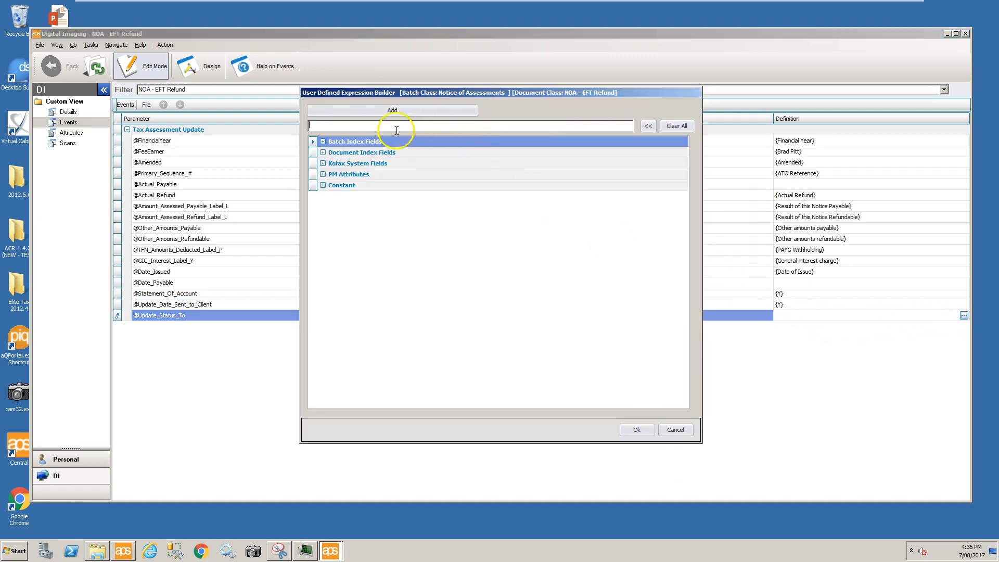
left_click(323, 186)
left_click(337, 196)
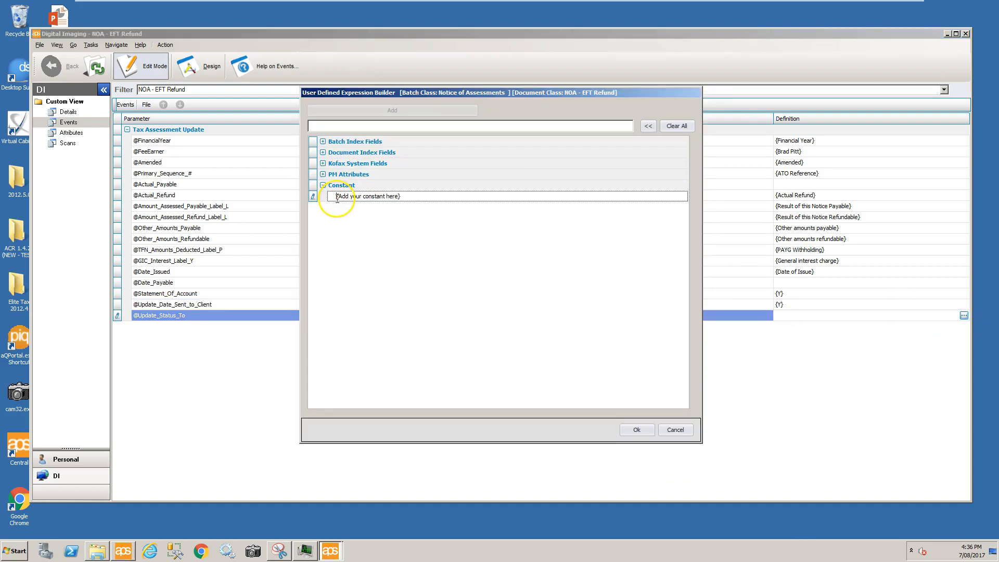
left_click_drag(401, 197, 300, 203)
type("F")
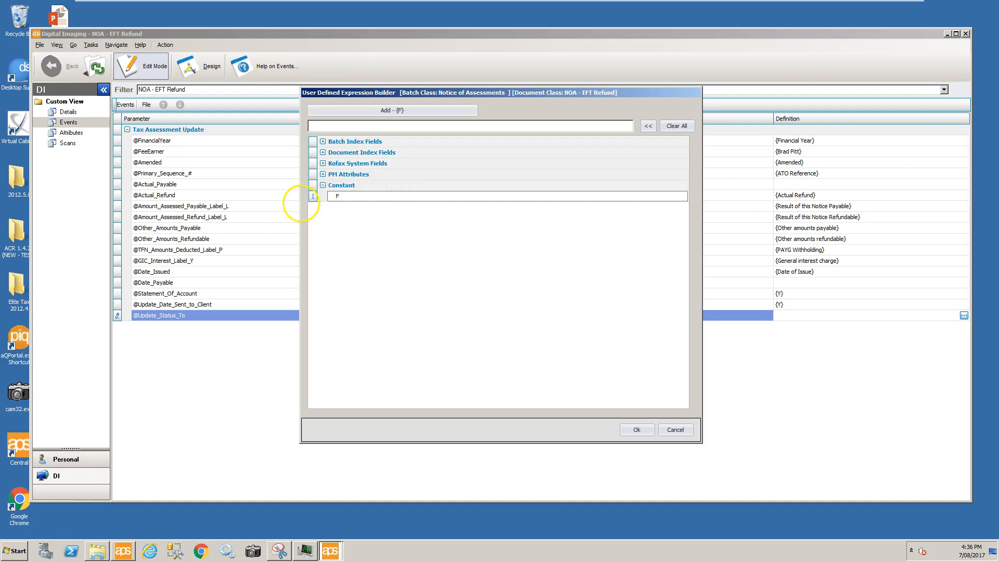
type("inished")
left_click(377, 111)
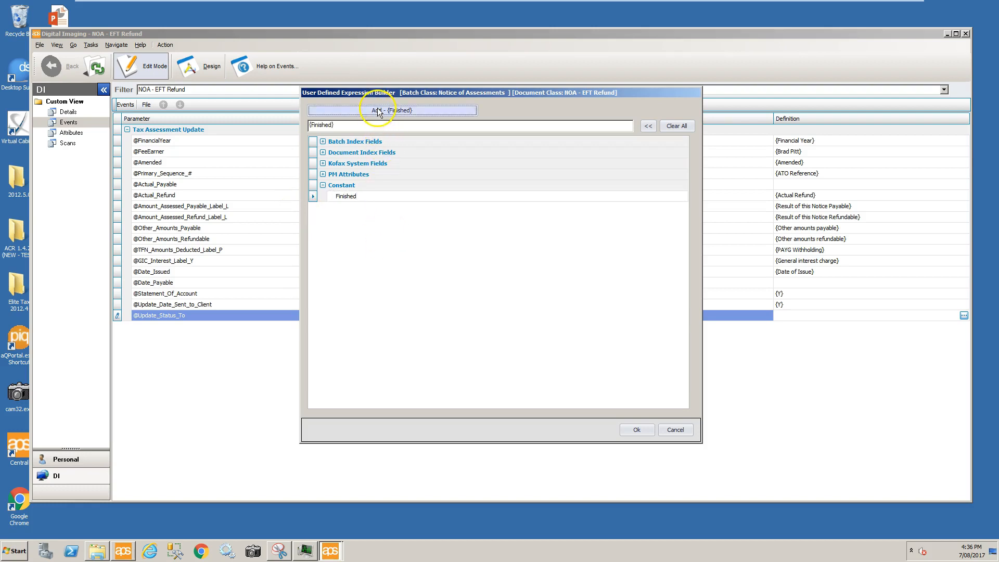
left_click(636, 429)
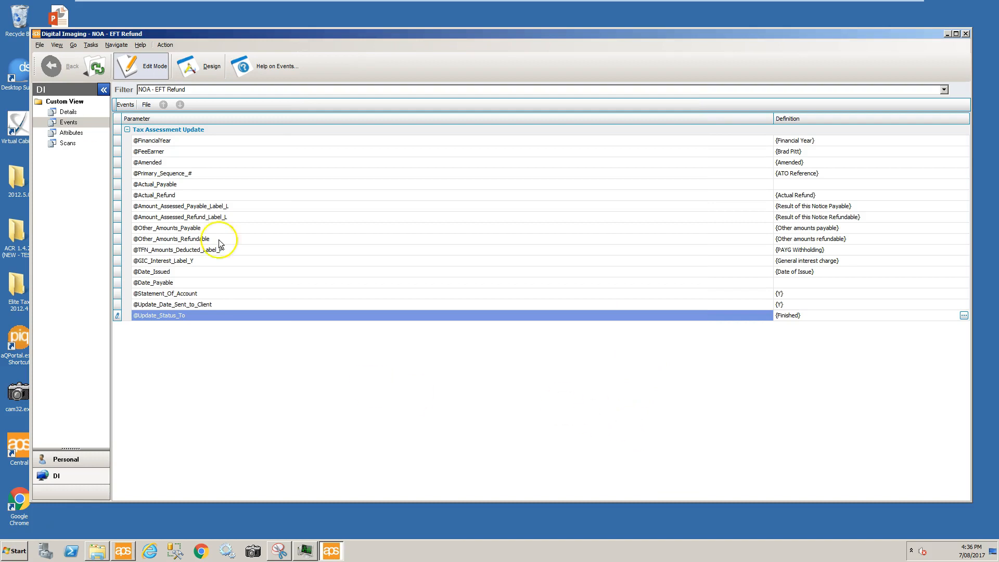
left_click(127, 130)
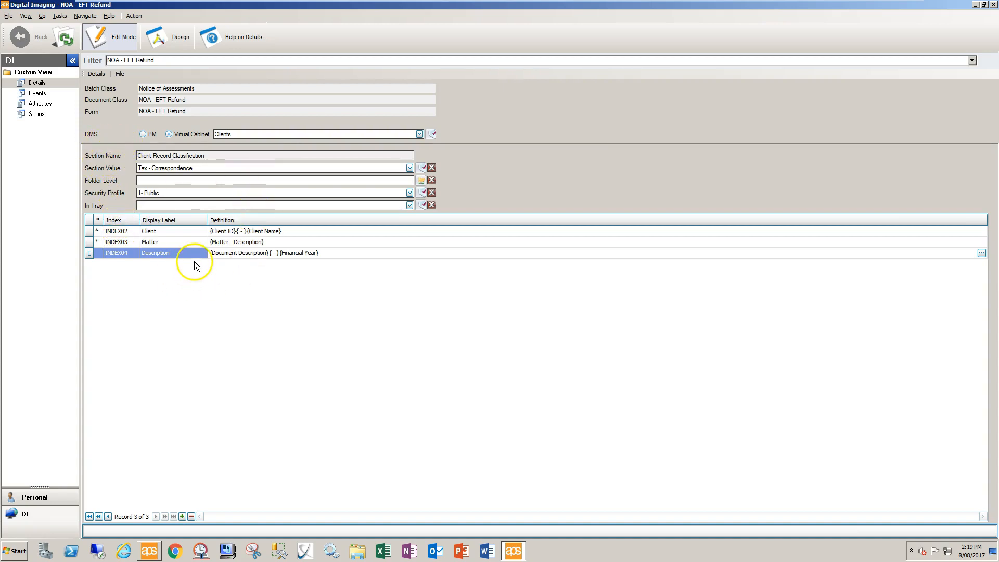
Open the attributes of the NOA - EFT Refund form and choose ACC as its ADI Code
left_click(41, 104)
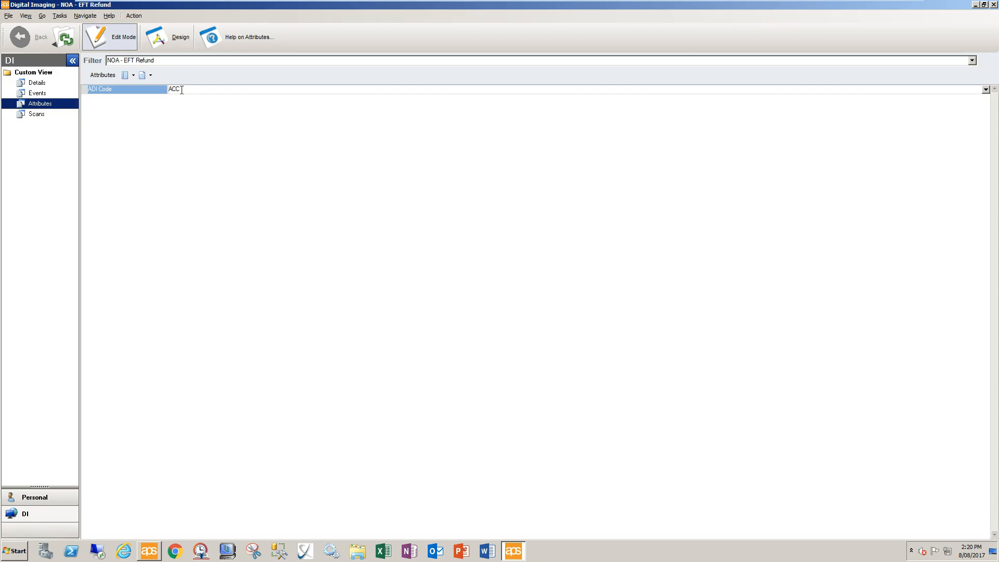
left_click(172, 92)
left_click(148, 60)
left_click(188, 92)
left_click(985, 90)
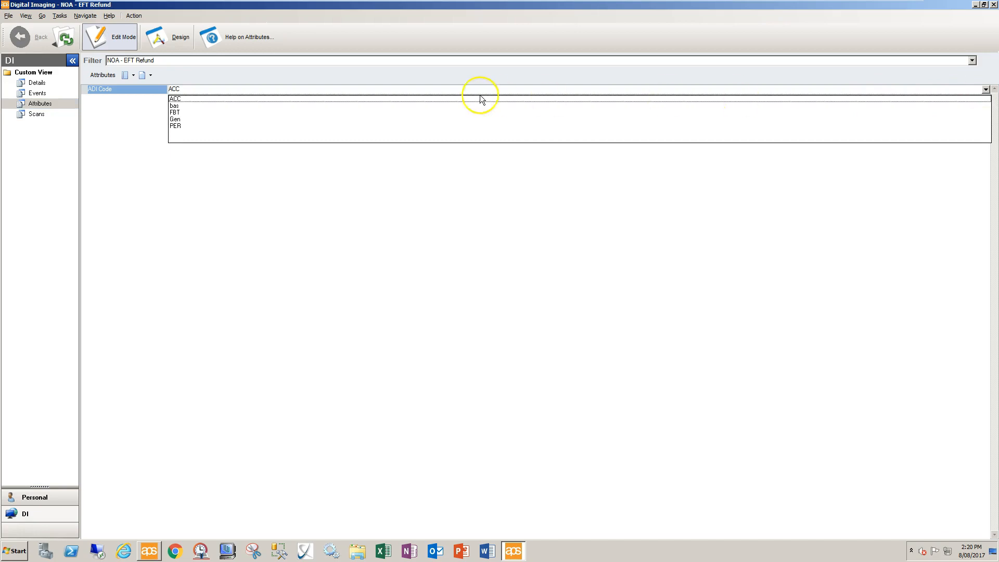
left_click(208, 100)
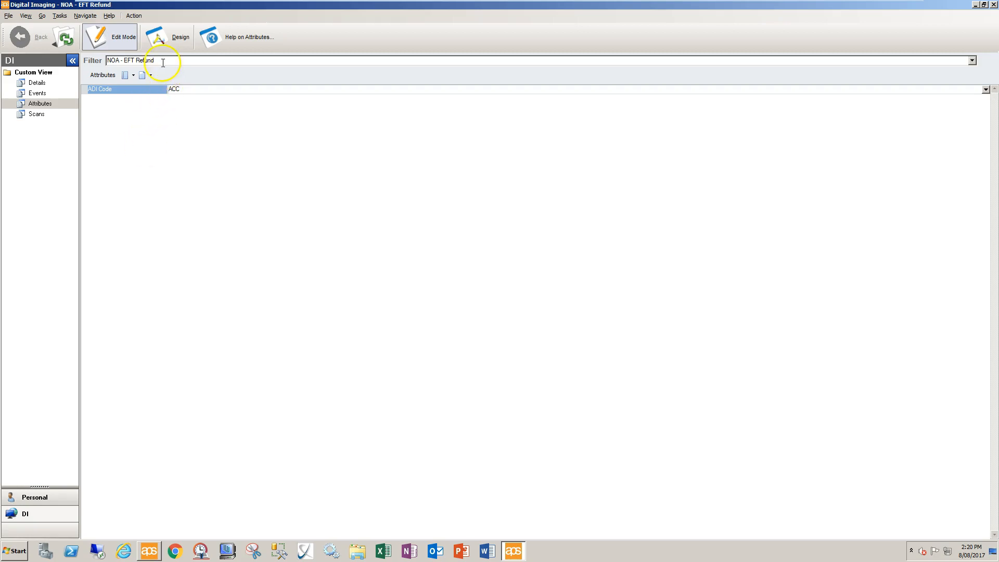
Switch to the 14167 Quarterly BAS form and set its ADI Code attribute to bas
left_click(81, 61)
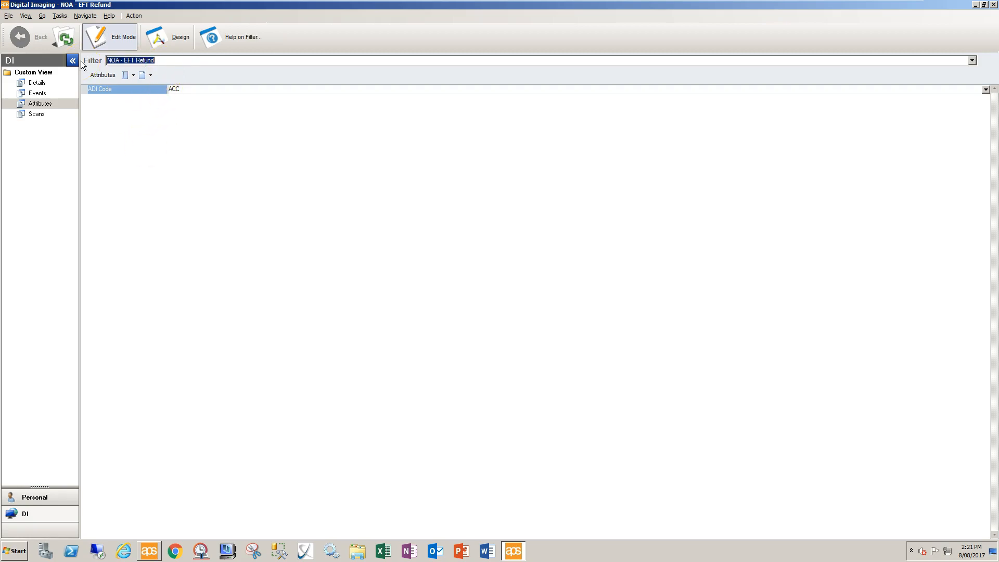
type("1")
left_click(110, 68)
left_click(218, 214)
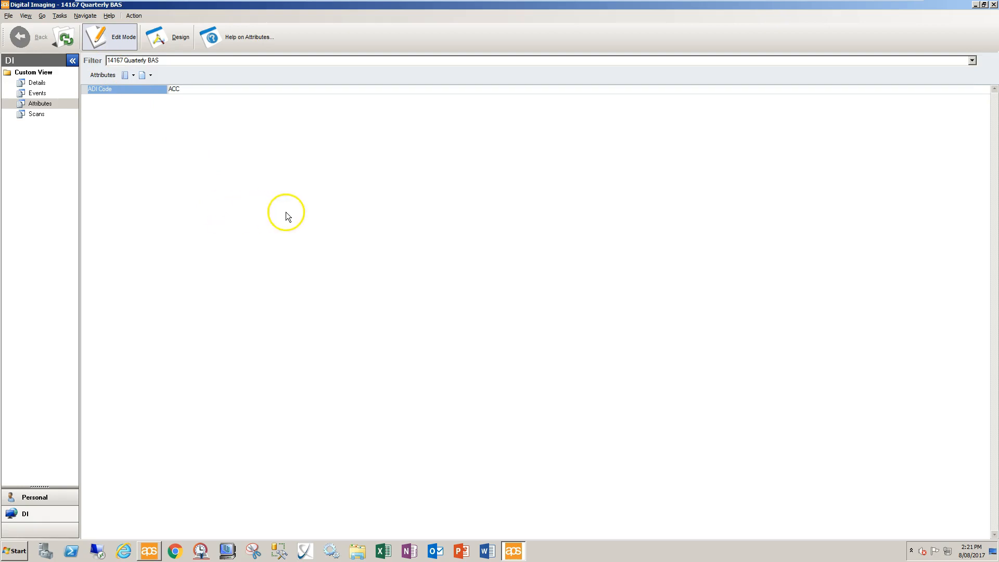
left_click(976, 90)
left_click(986, 90)
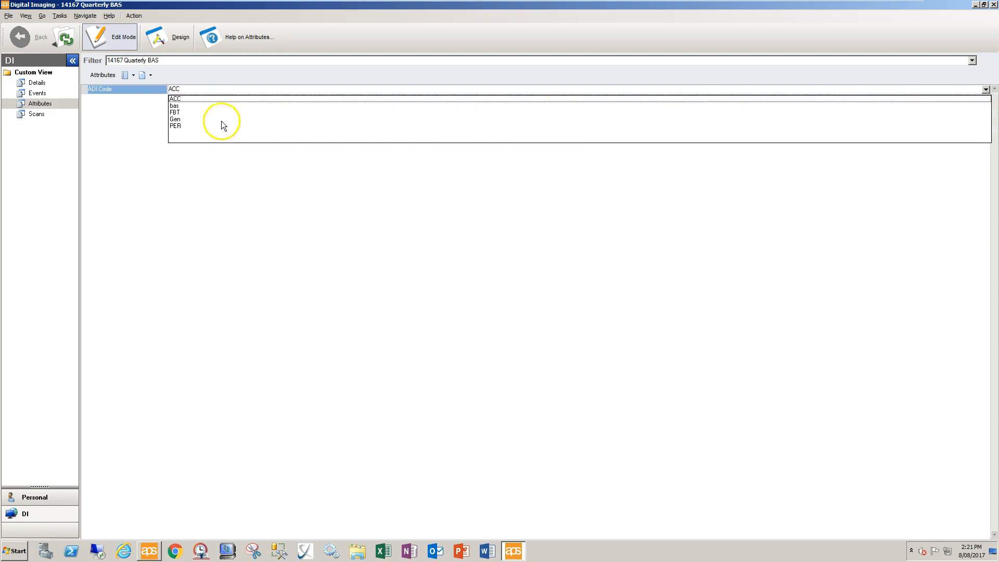
left_click(174, 106)
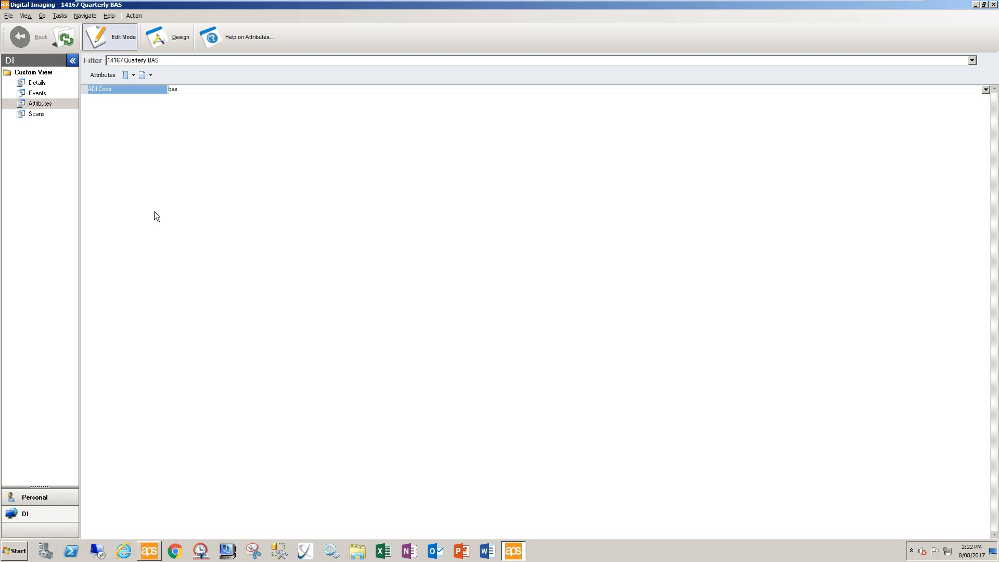
Set the ADI Code attribute of the 14167 Quarterly BAS form back to ACC
left_click(195, 60)
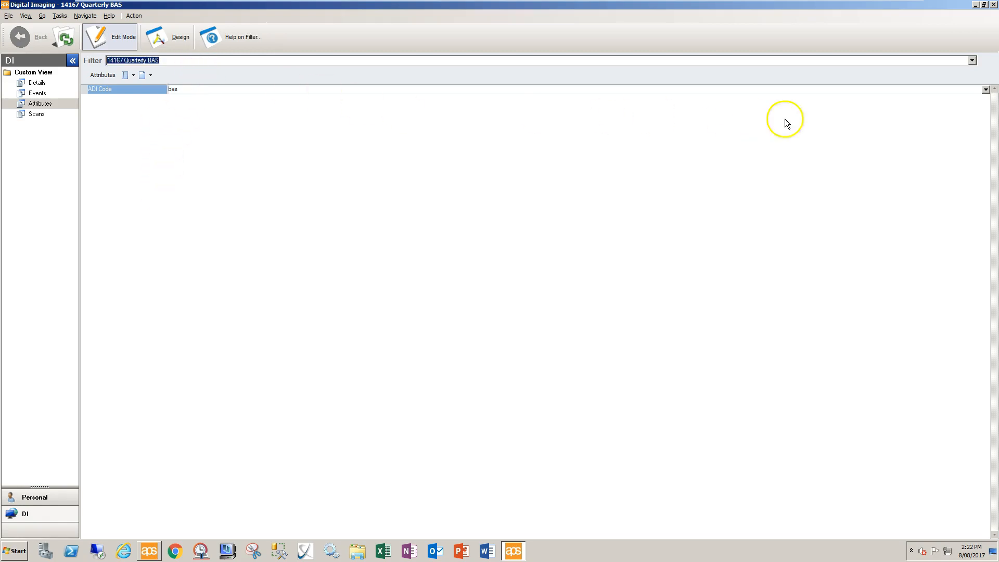
left_click(984, 90)
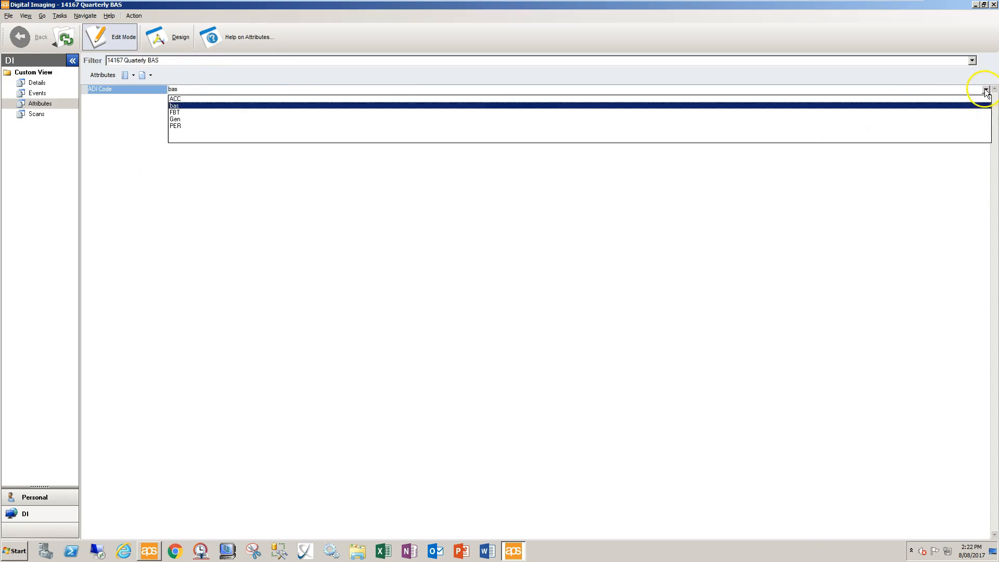
left_click(178, 98)
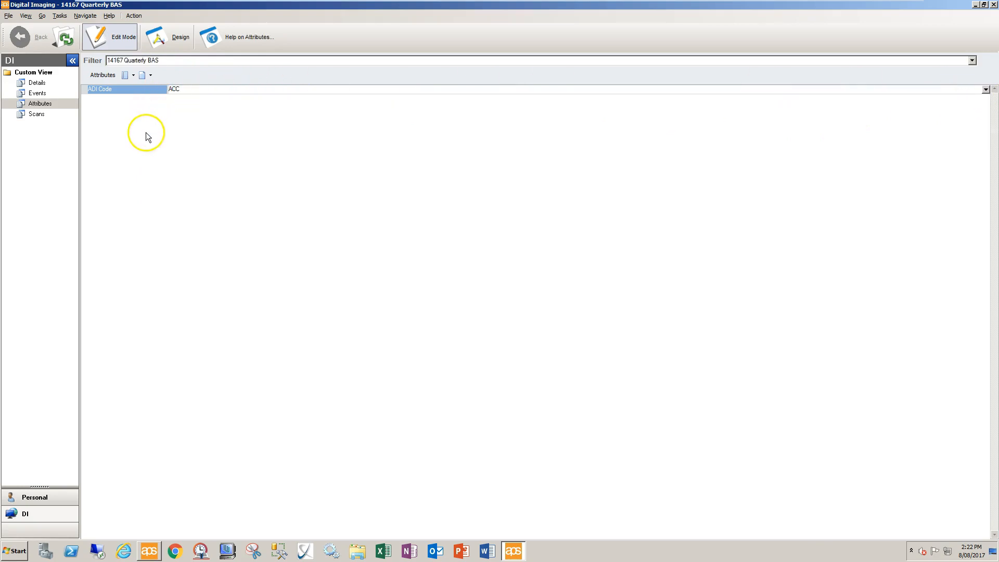
Filter the forms by "noa" and return to the attributes of the NOA - EFT Refund form
left_click(172, 62)
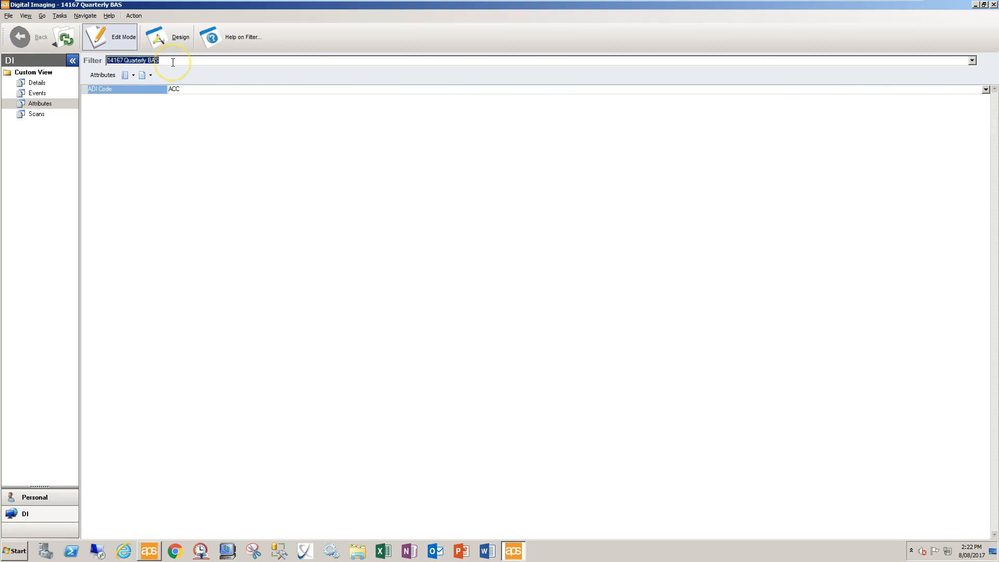
type("noa")
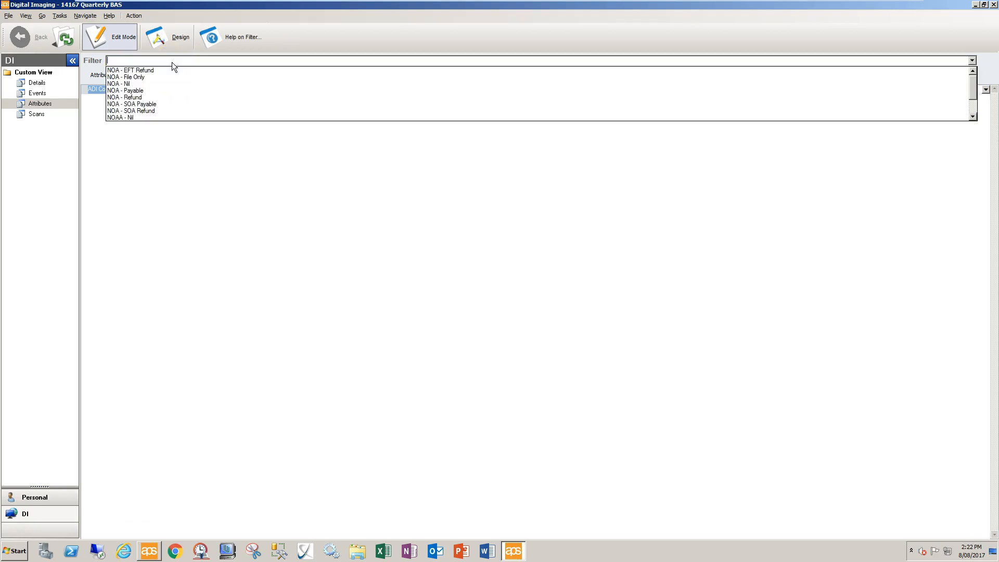
left_click(149, 71)
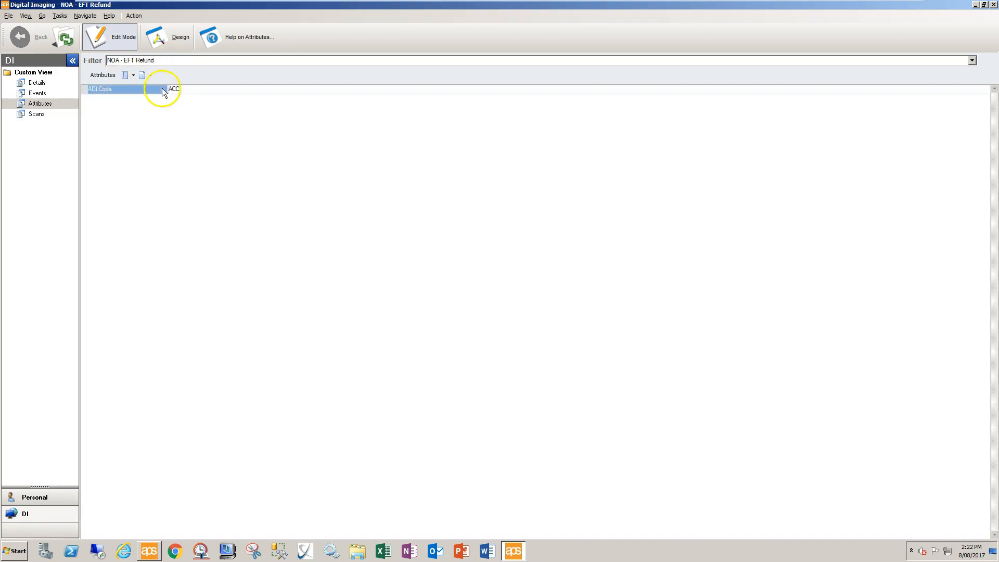